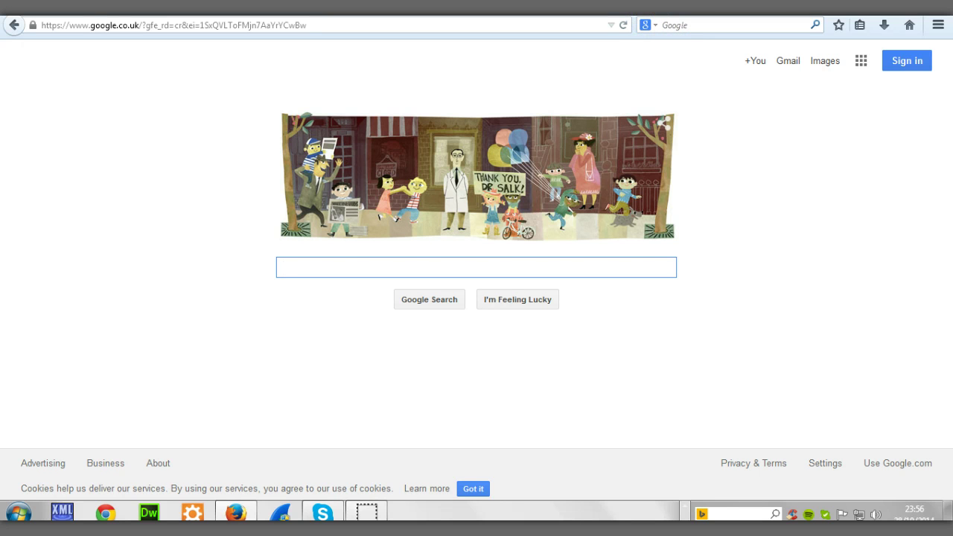
click(658, 29)
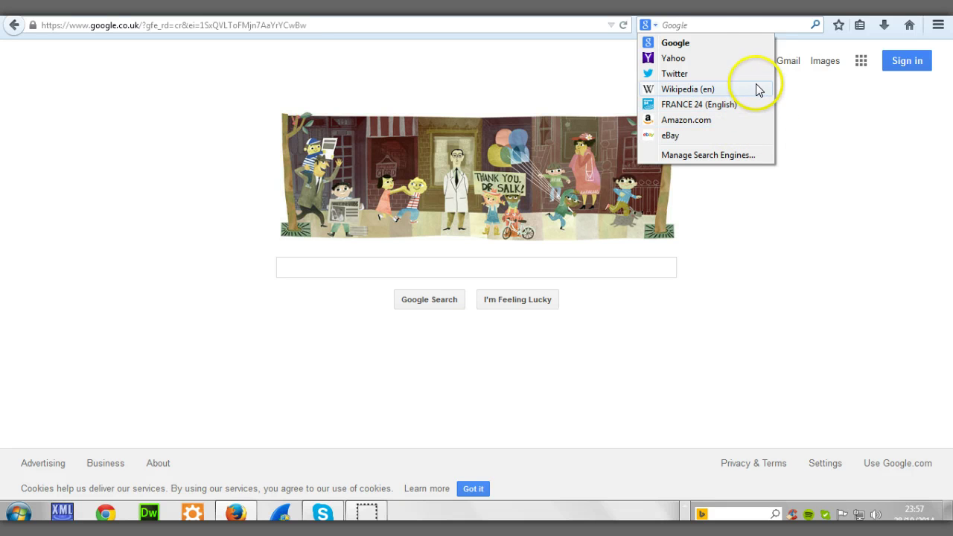
click(704, 25)
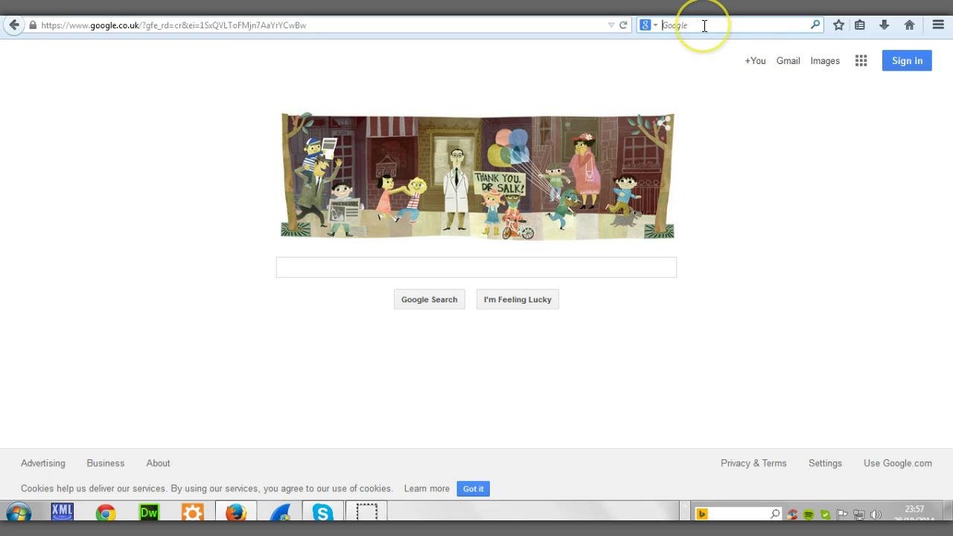
text(trovi)
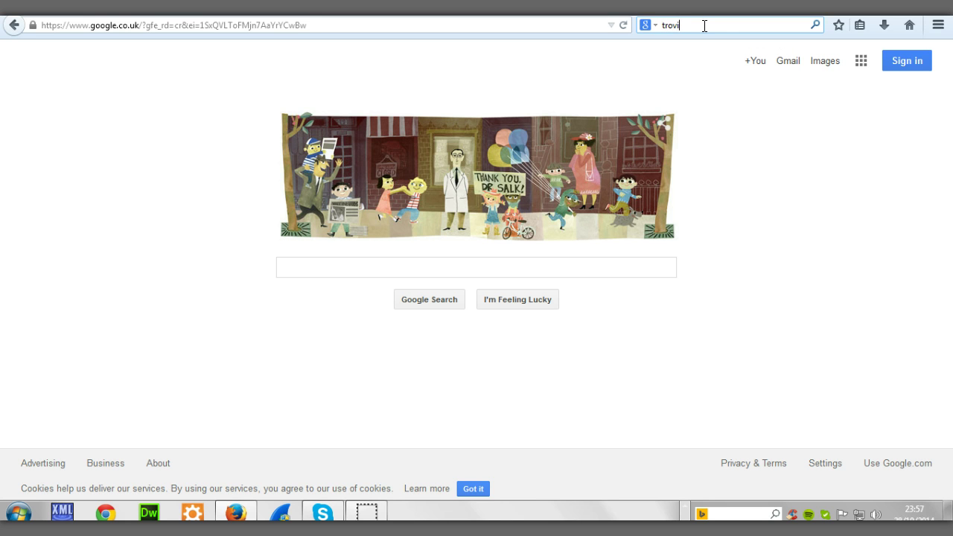
click(704, 26)
key(BackSpace)
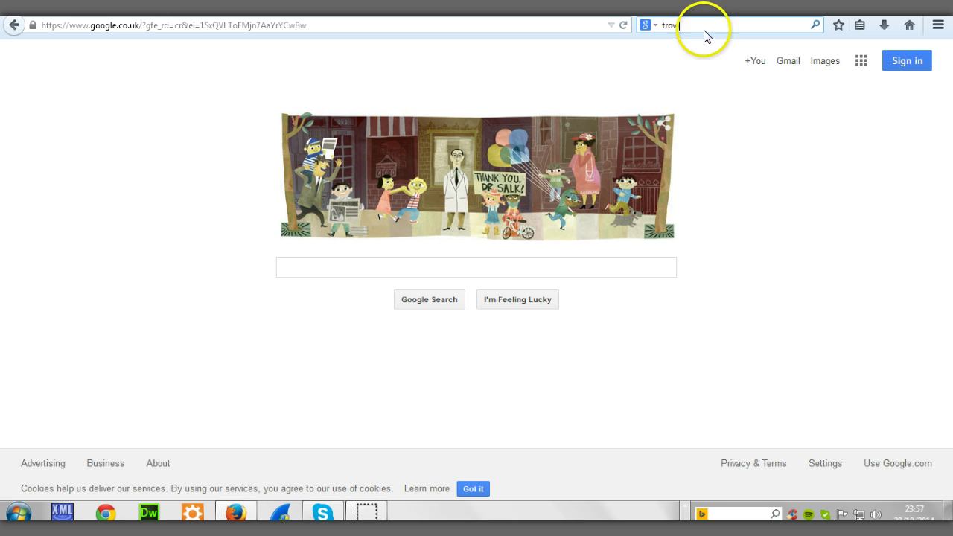
click(674, 22)
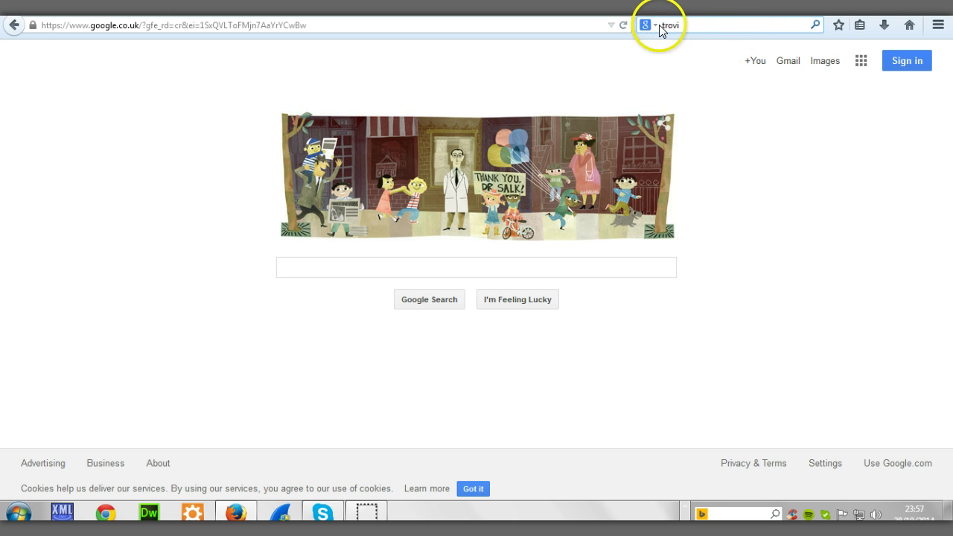
click(658, 29)
click(668, 40)
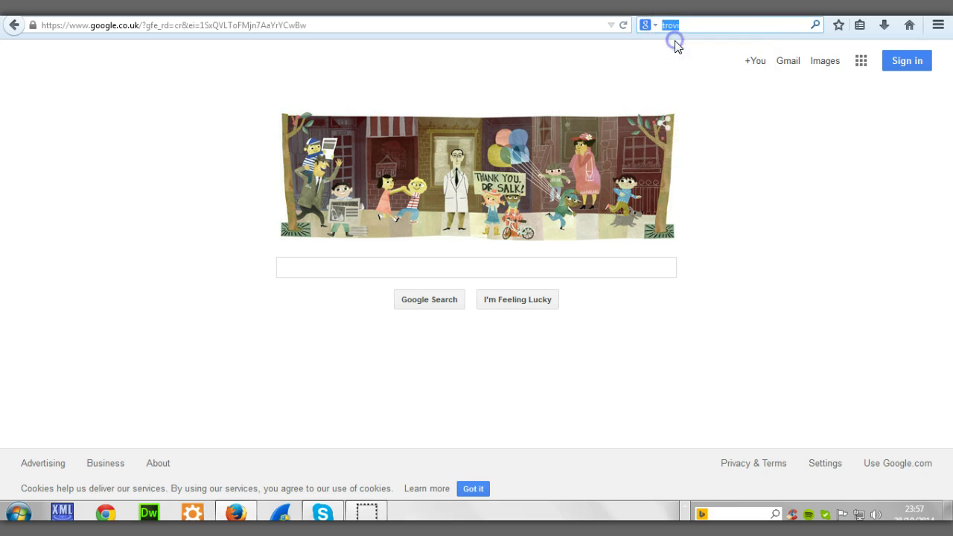
click(652, 26)
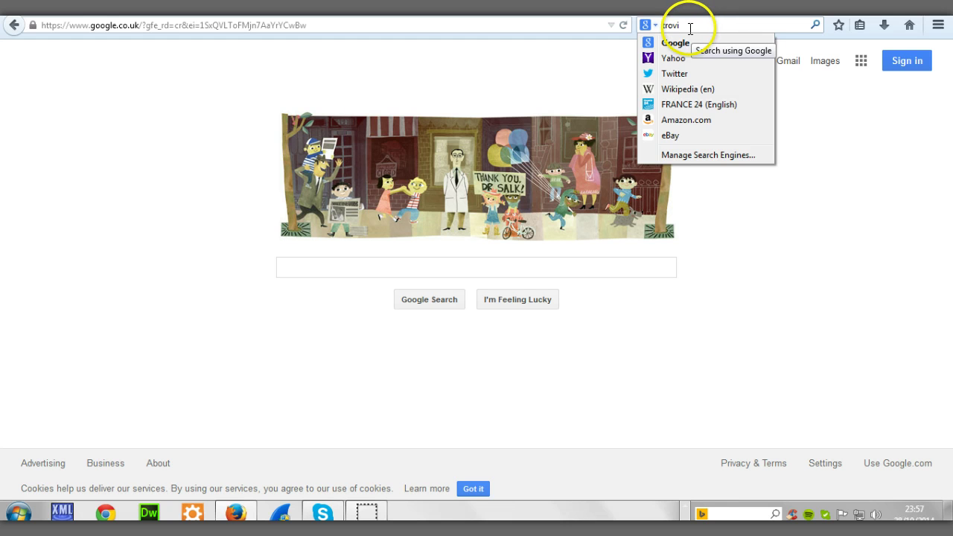
click(796, 137)
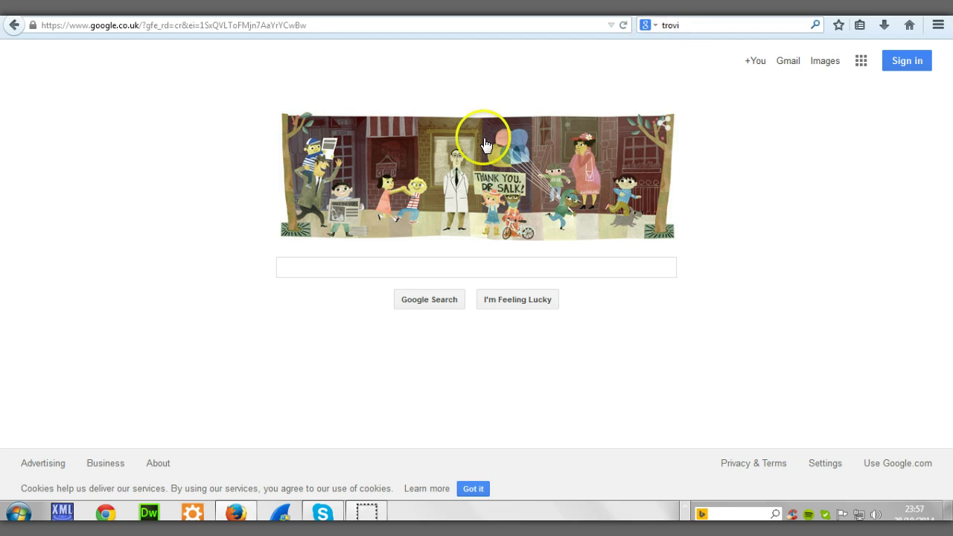
click(236, 518)
click(237, 519)
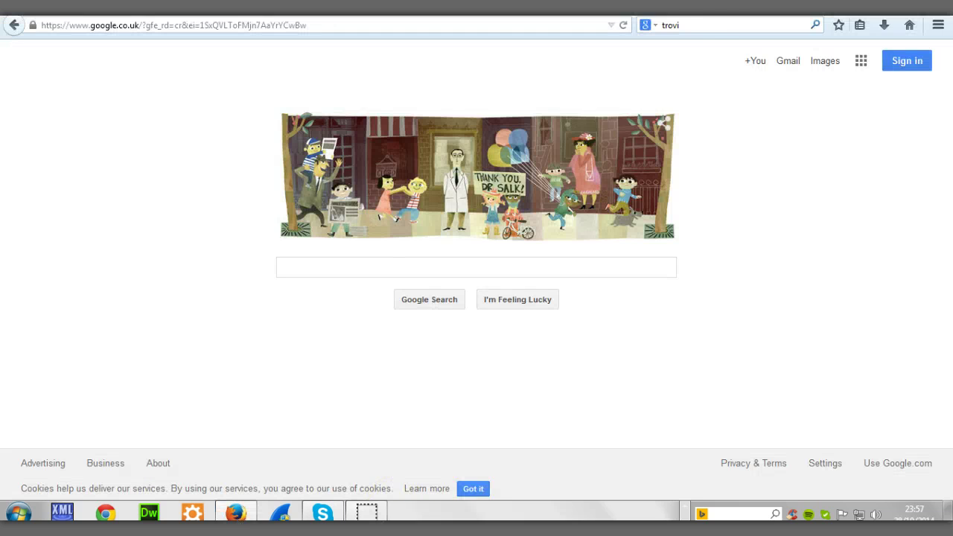
click(692, 23)
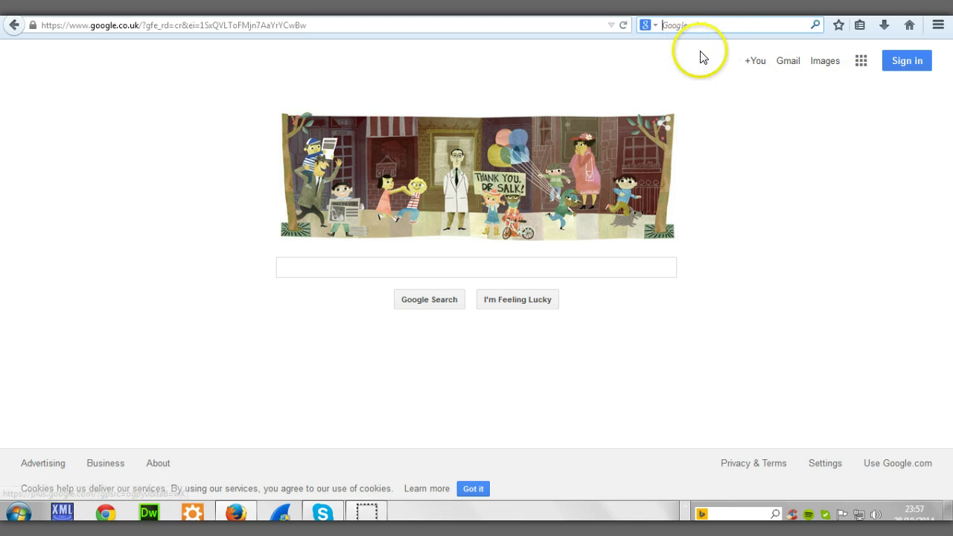
click(693, 26)
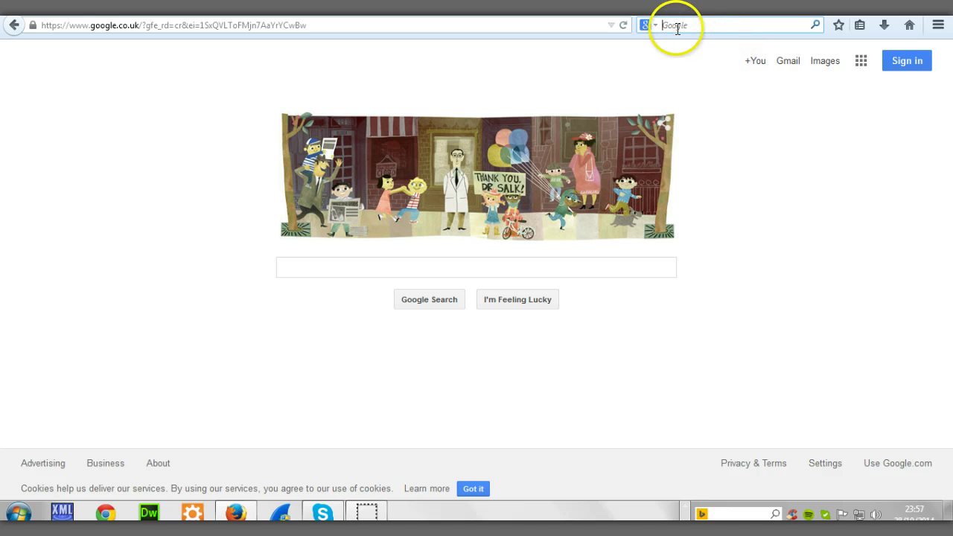
click(247, 514)
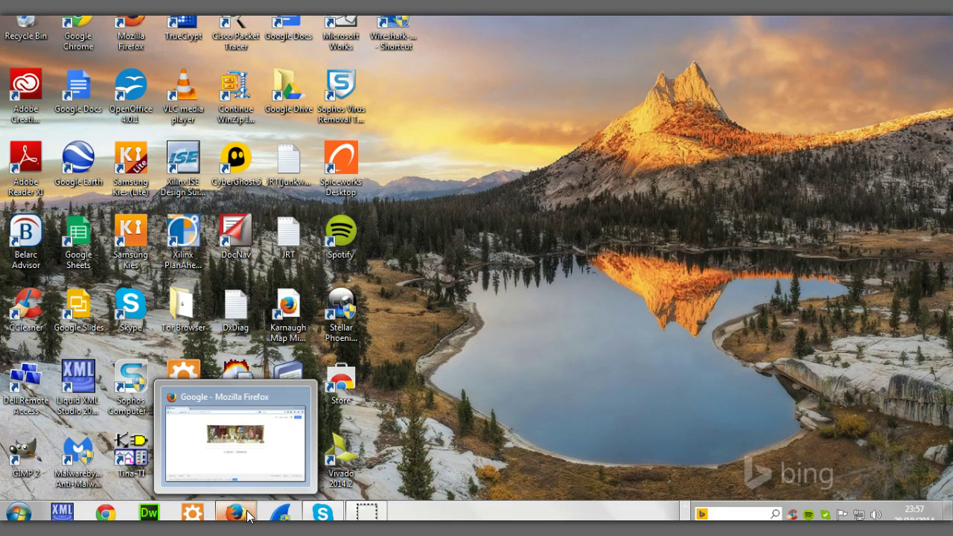
click(247, 513)
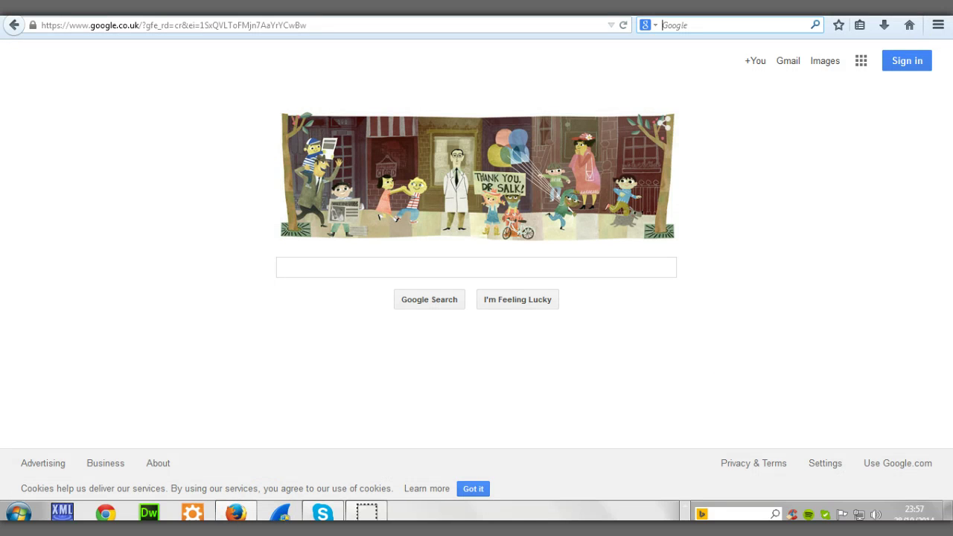
- Reset Firefox's home page from 'trovi' to the default Firefox Start Page and save
click(939, 28)
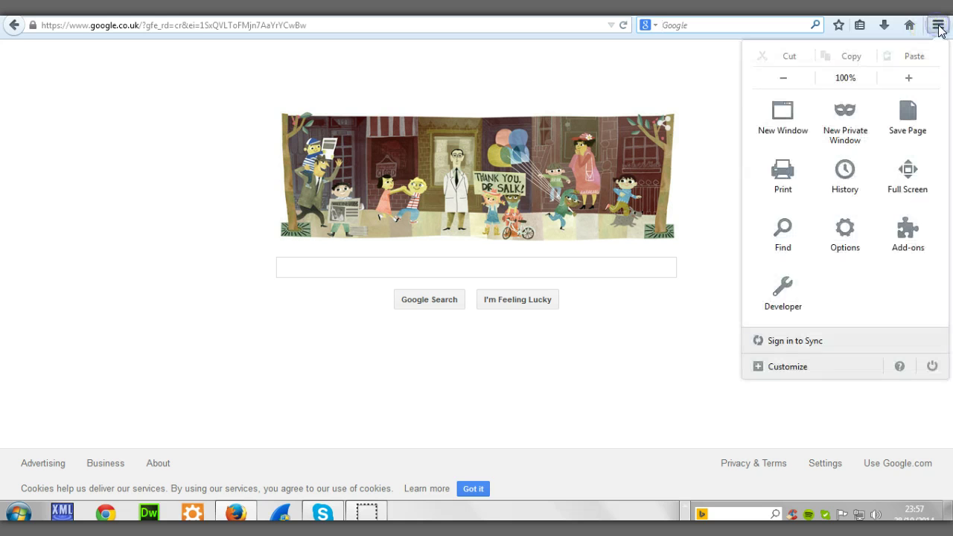
click(846, 237)
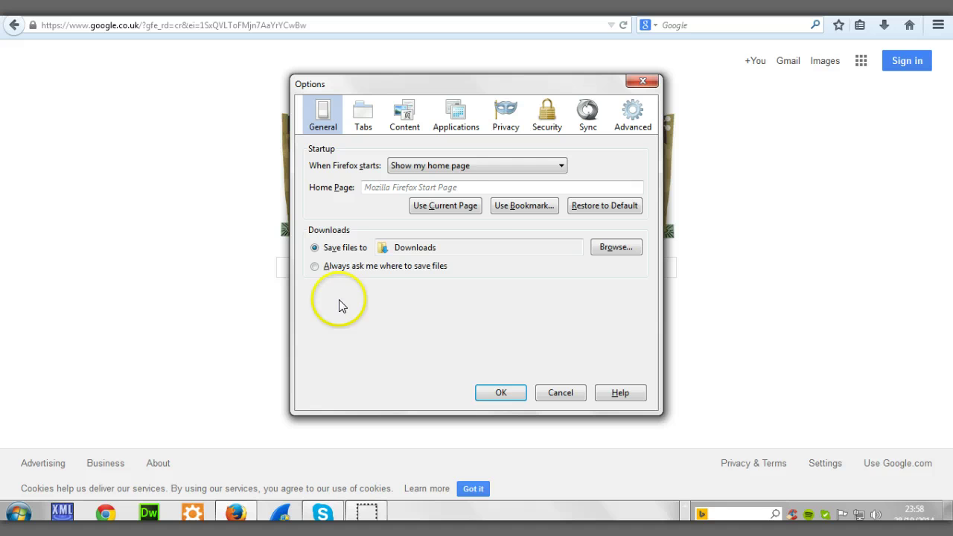
click(487, 191)
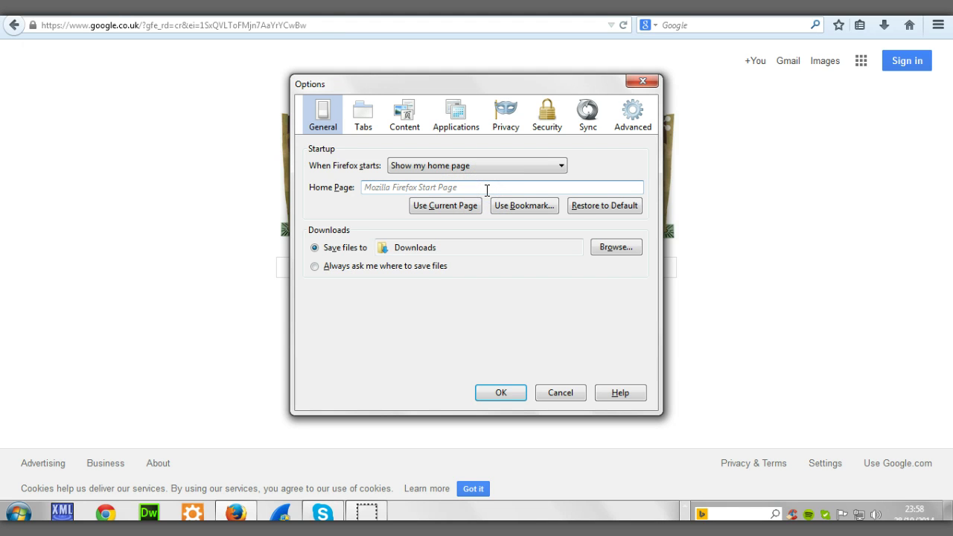
text(tro)
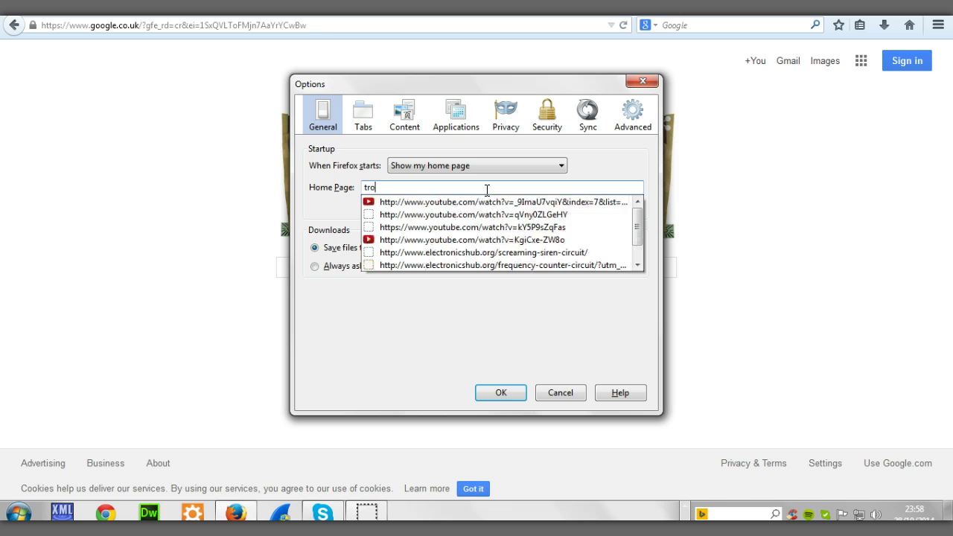
text(vi)
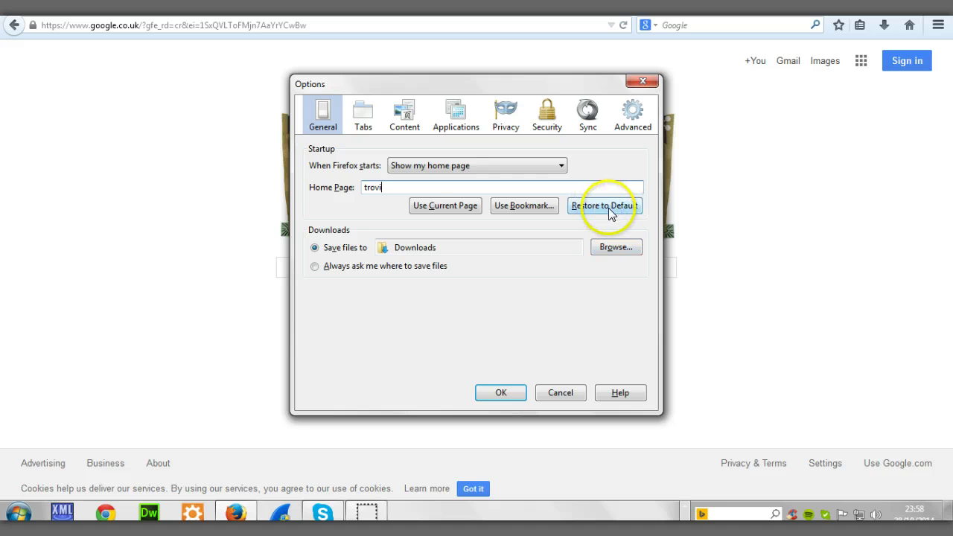
click(608, 207)
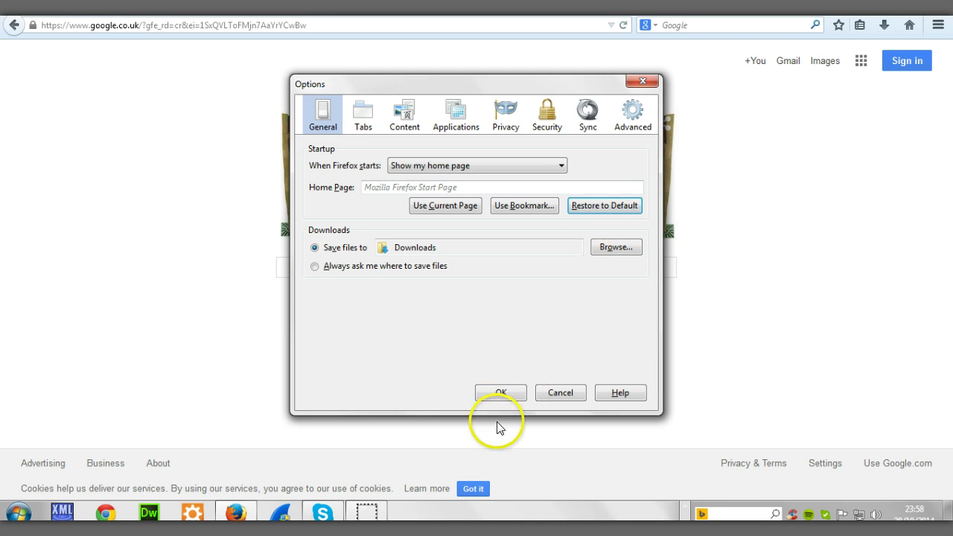
click(516, 393)
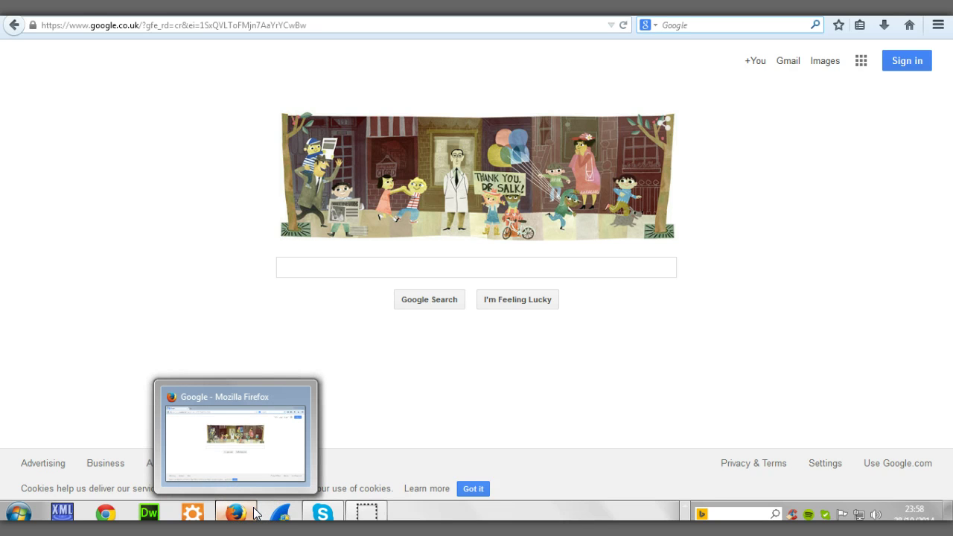
- Launch Google Chrome from the taskbar
click(270, 512)
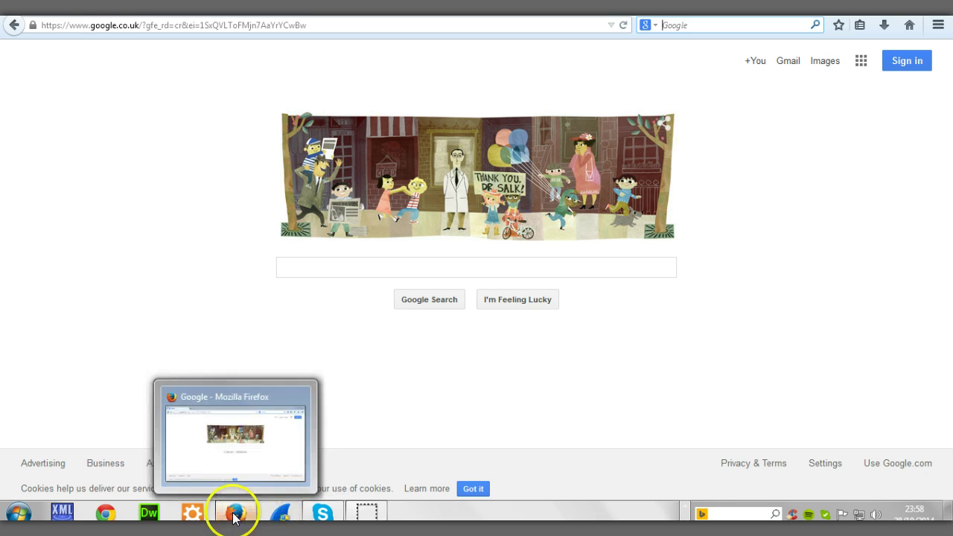
click(106, 518)
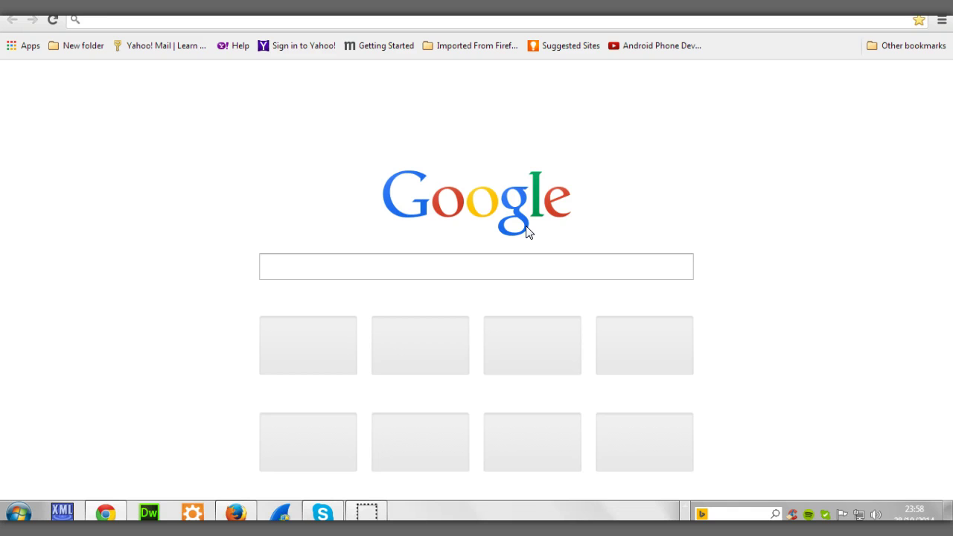
click(512, 235)
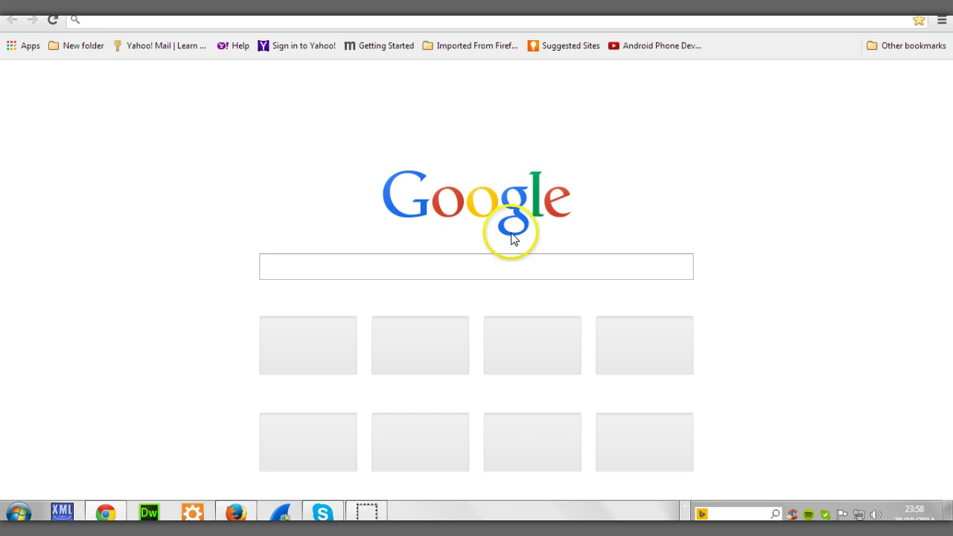
click(522, 204)
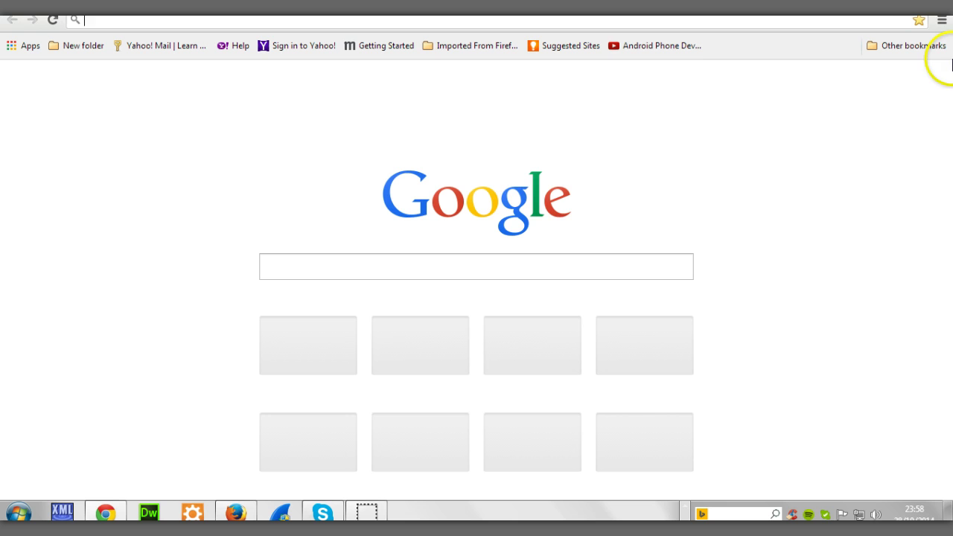
- Confirm Chrome has no extensions installed, then open its Settings page
click(941, 23)
mouse_move(798, 223)
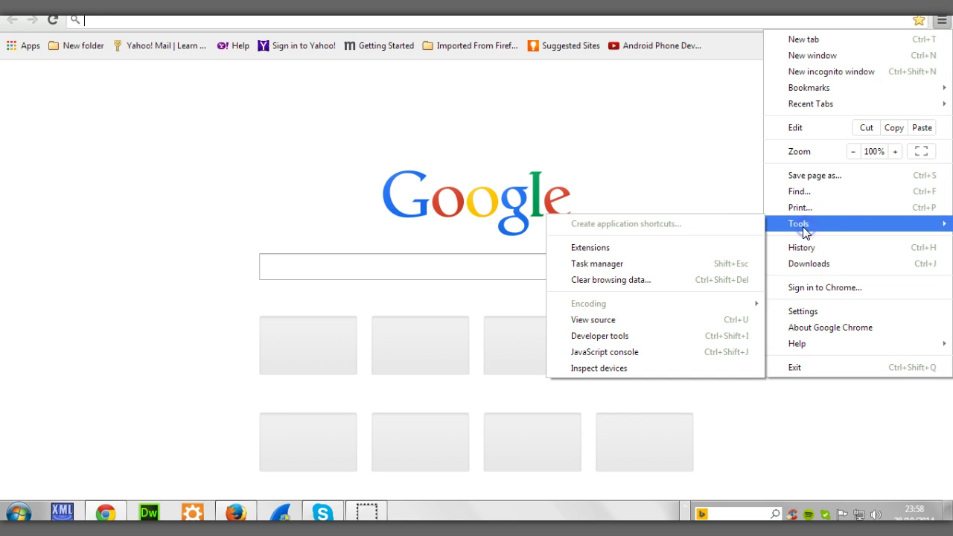
click(613, 250)
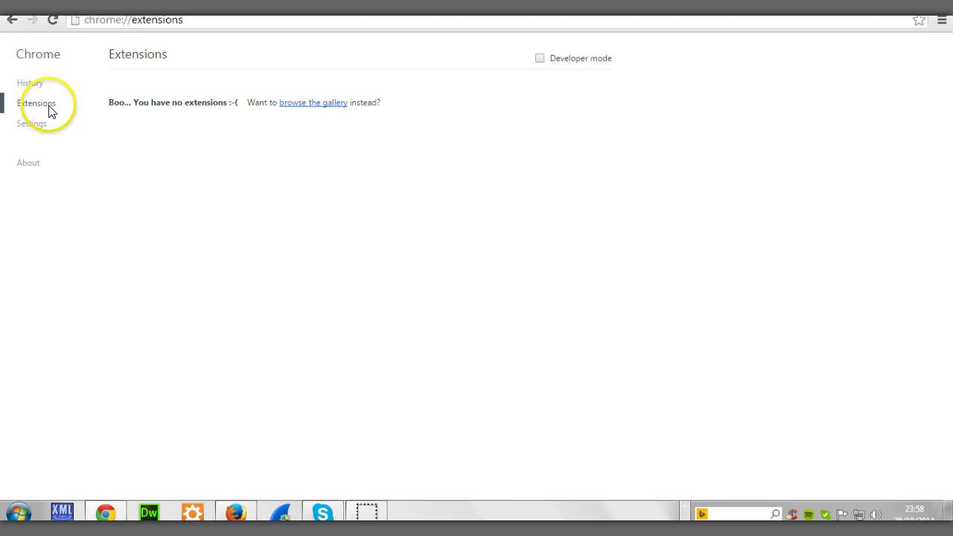
click(28, 127)
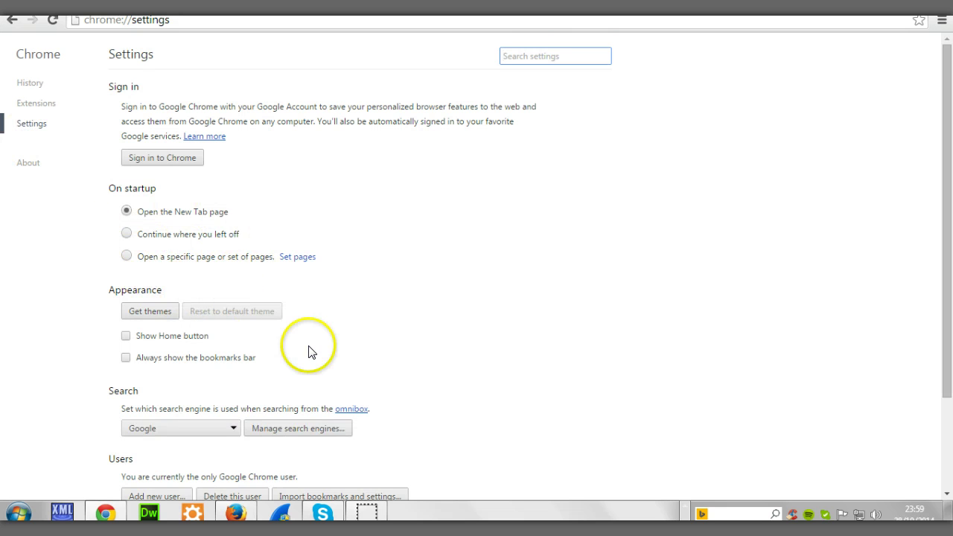
click(233, 428)
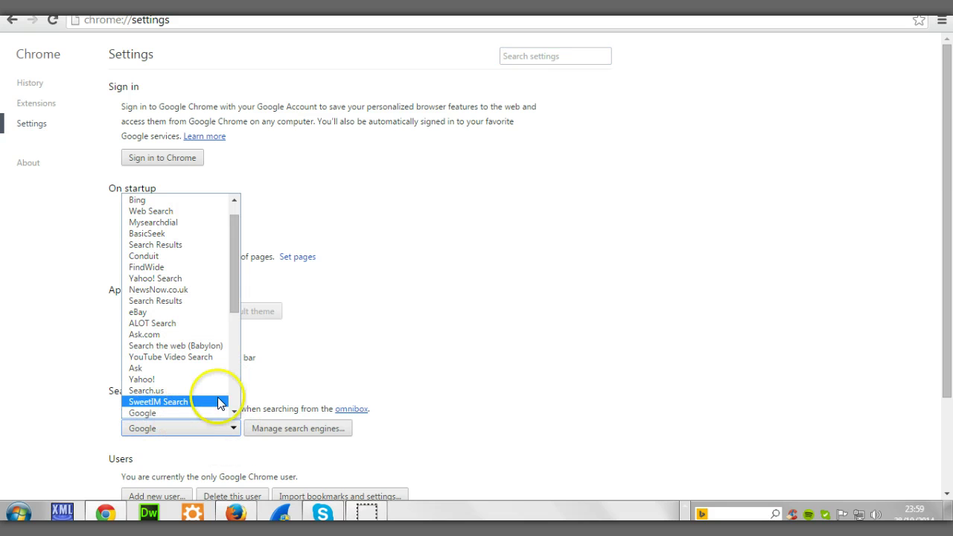
scroll(230, 411, down, 1)
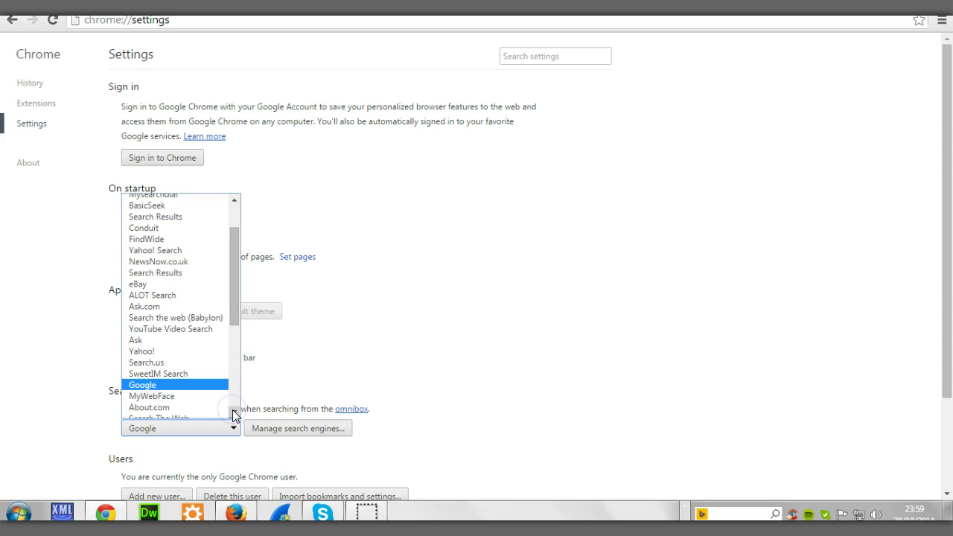
click(233, 412)
click(233, 412)
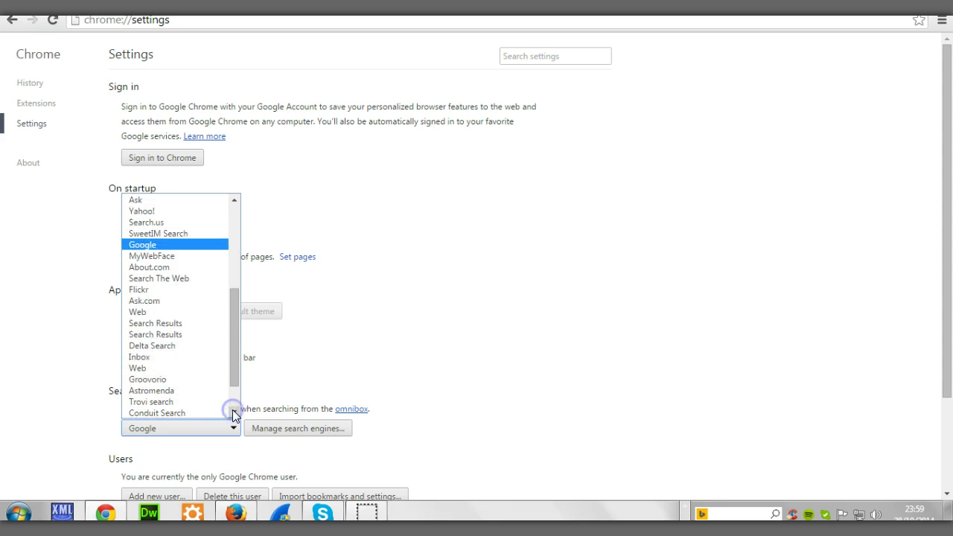
click(233, 413)
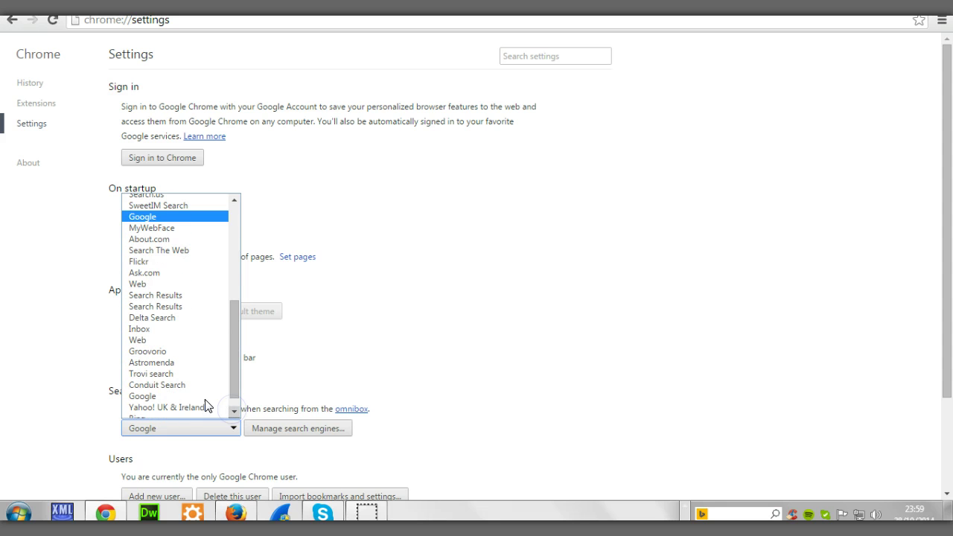
click(187, 387)
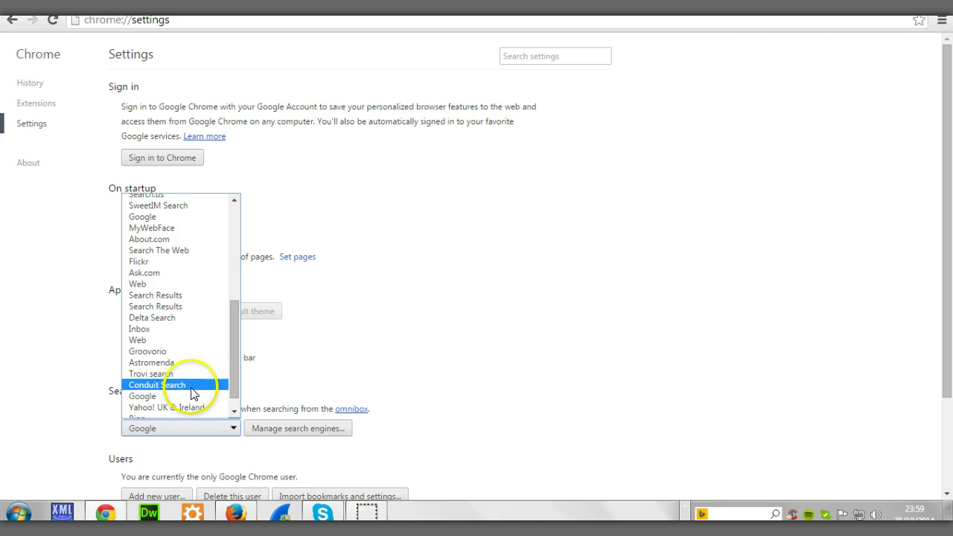
click(233, 412)
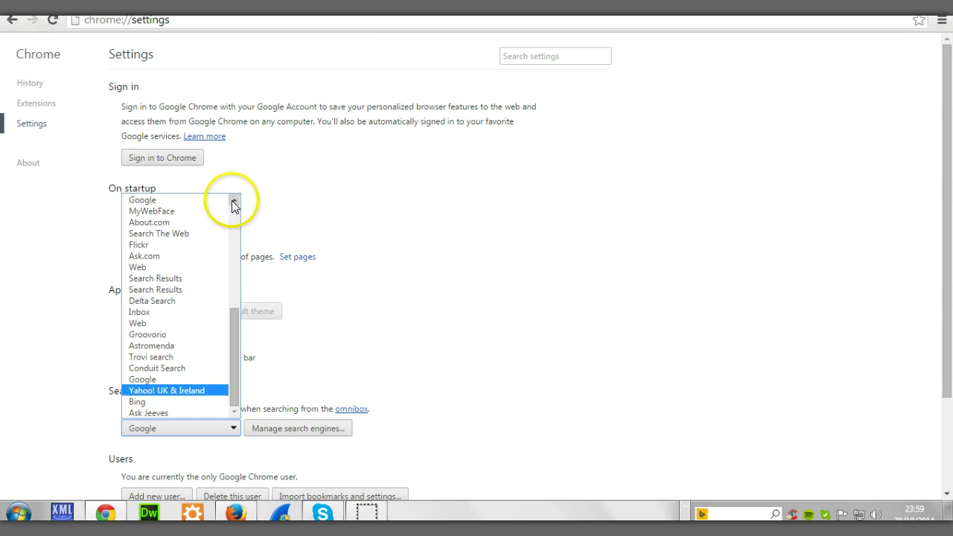
click(233, 199)
drag(233, 206, 170, 407)
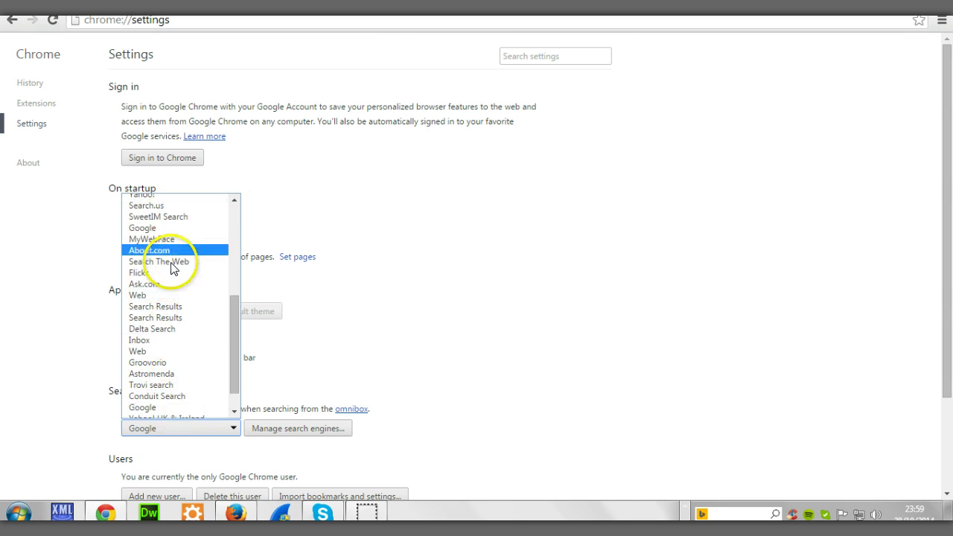
drag(169, 407, 156, 266)
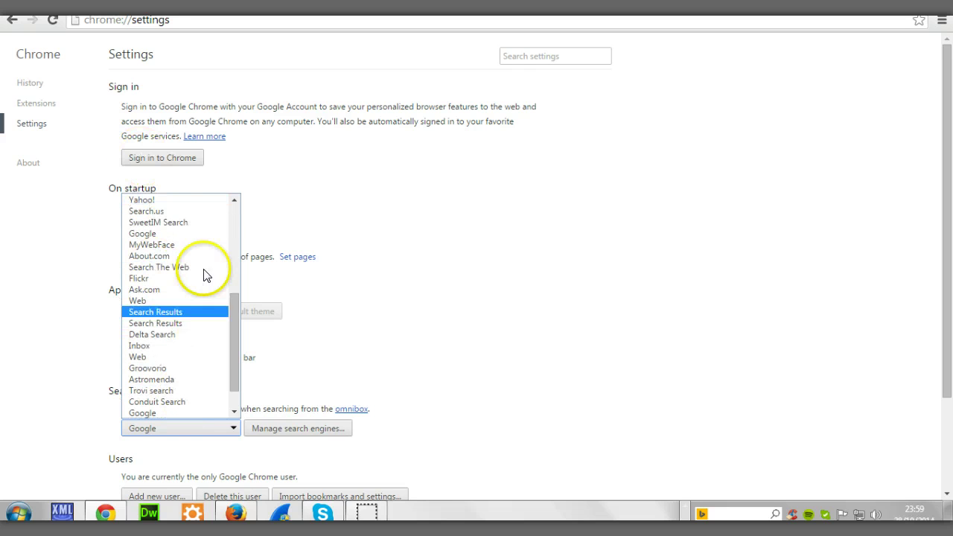
click(235, 412)
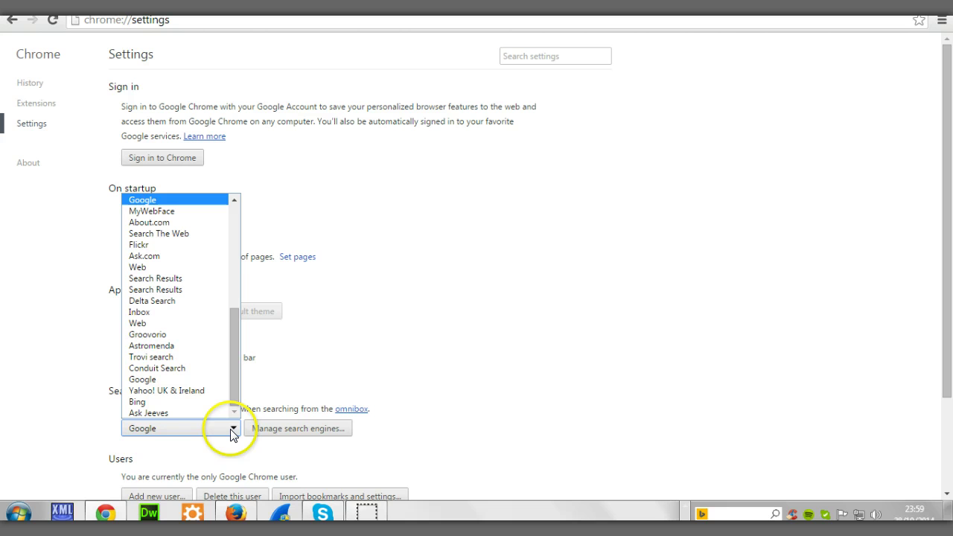
click(515, 370)
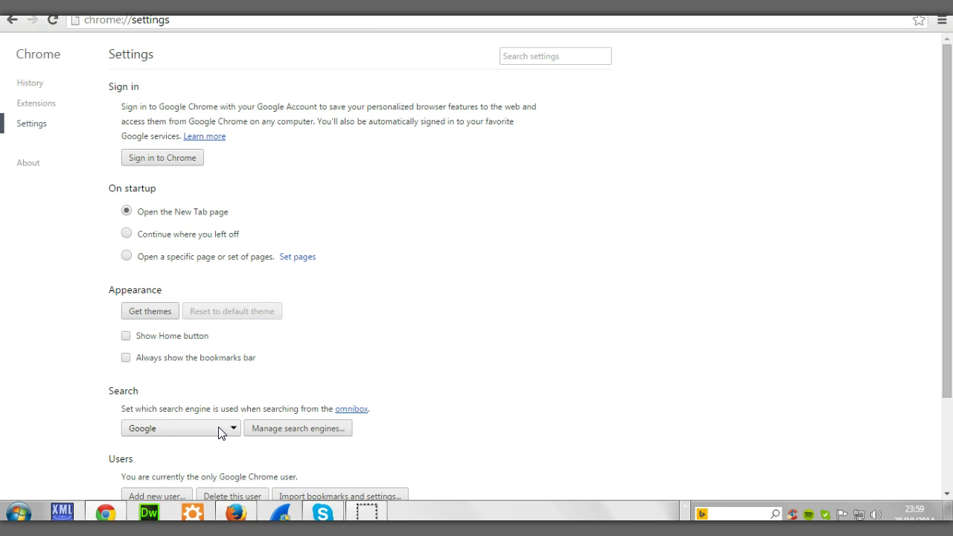
- Set Chrome's startup to the New Tab page, then minimize Chrome to bring Firefox forward
click(127, 256)
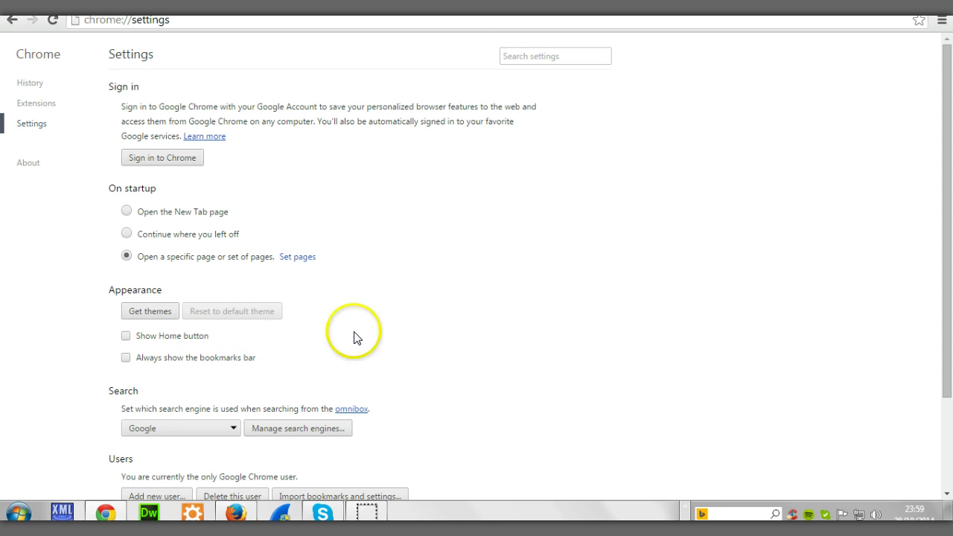
click(125, 213)
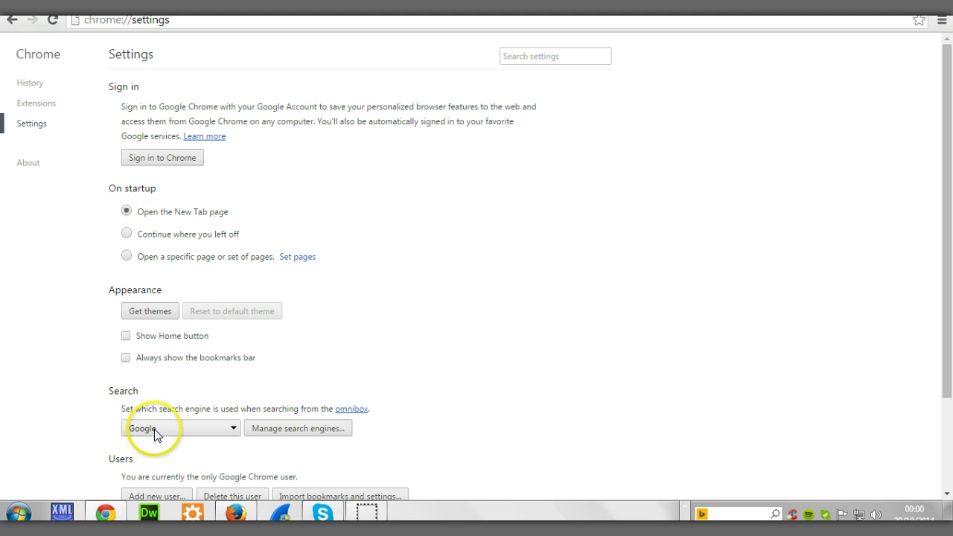
click(944, 497)
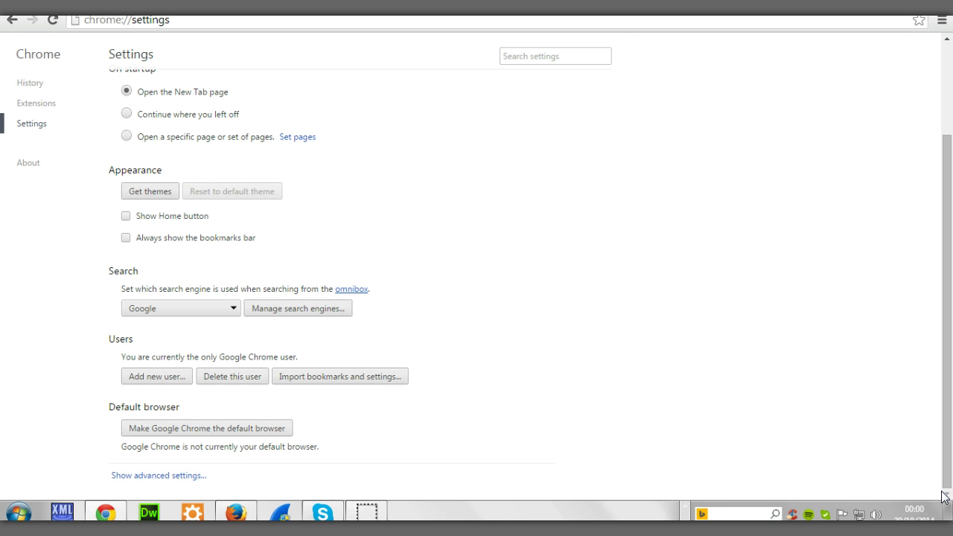
click(947, 42)
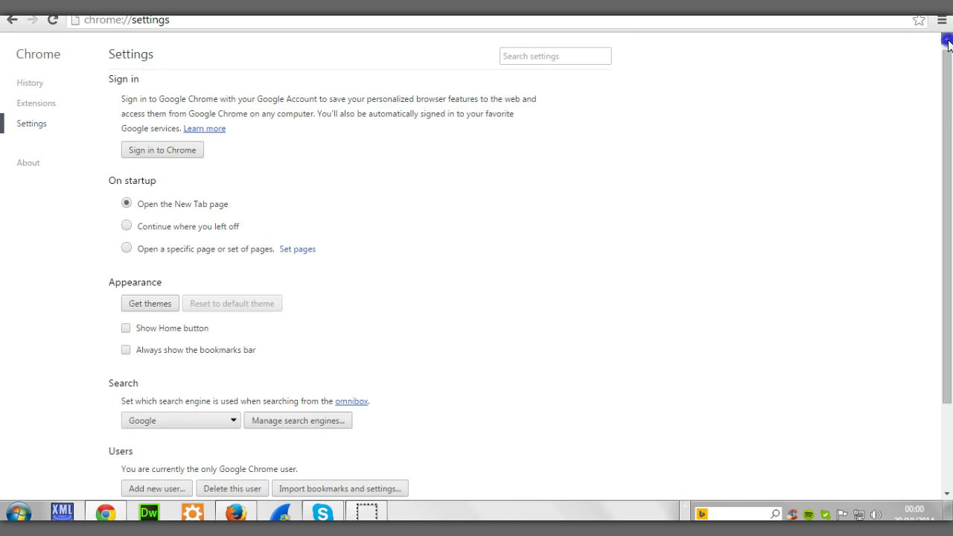
click(105, 516)
click(703, 109)
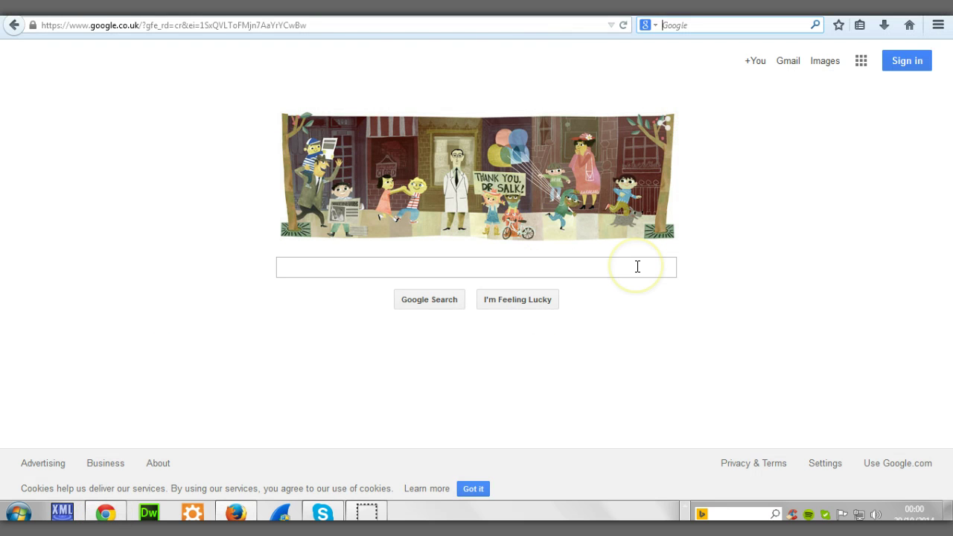
- Focus the Google search box in Firefox, then open the Windows Start menu
click(572, 271)
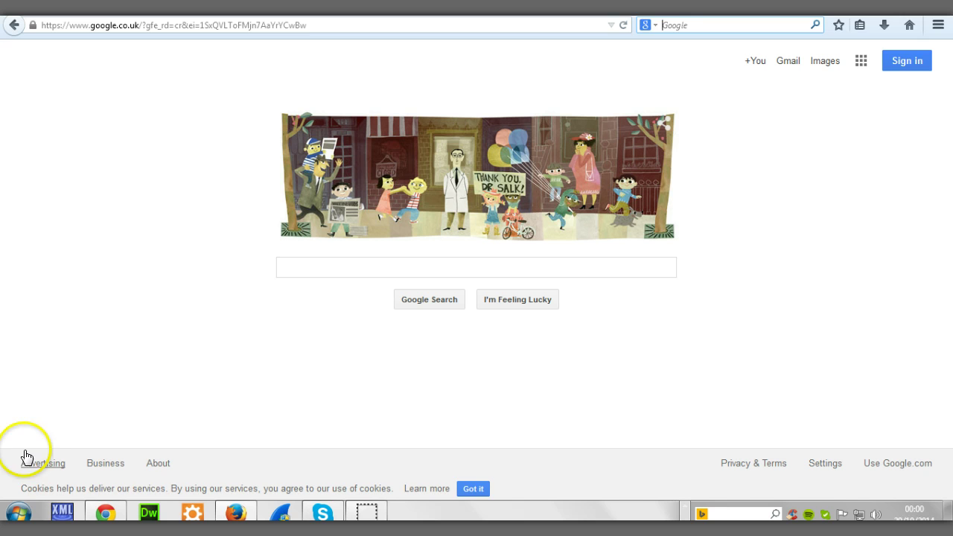
click(18, 514)
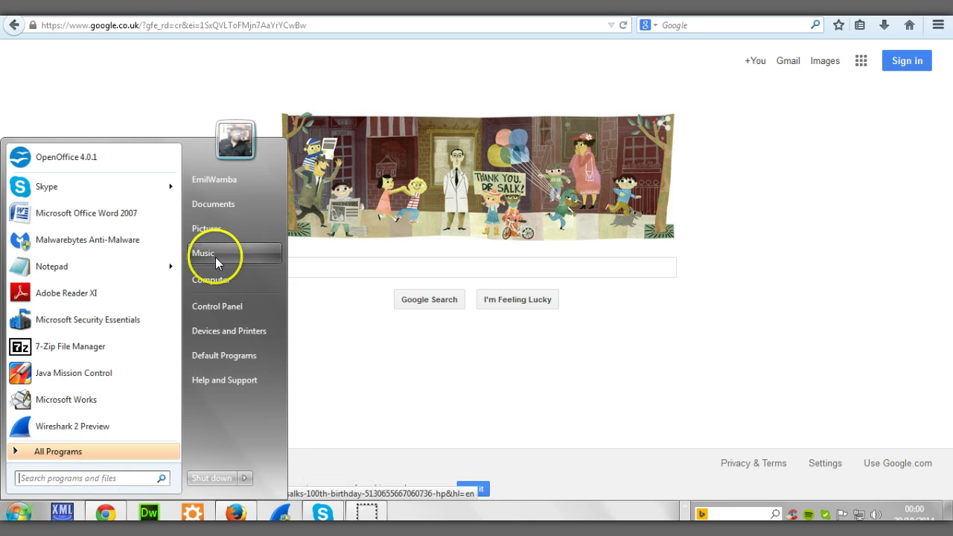
click(228, 306)
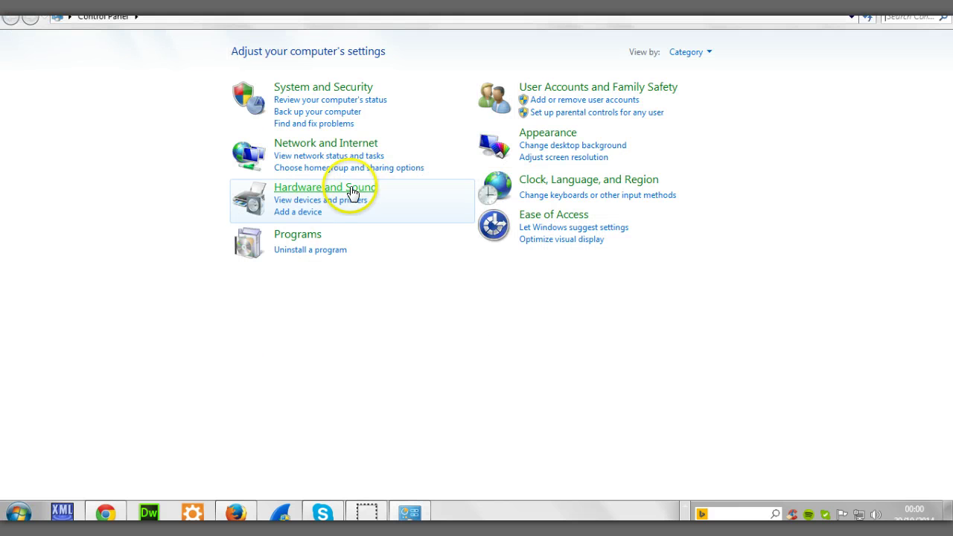
click(351, 143)
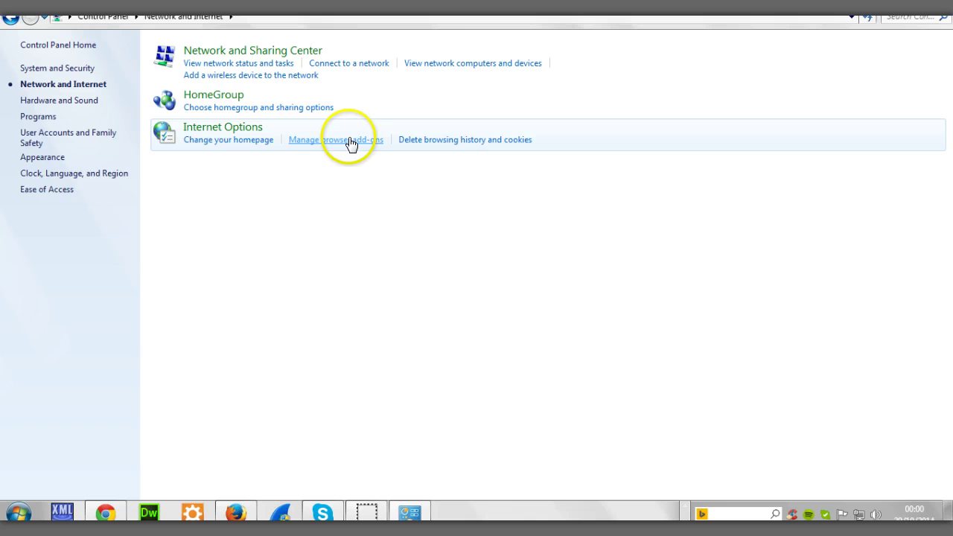
click(228, 130)
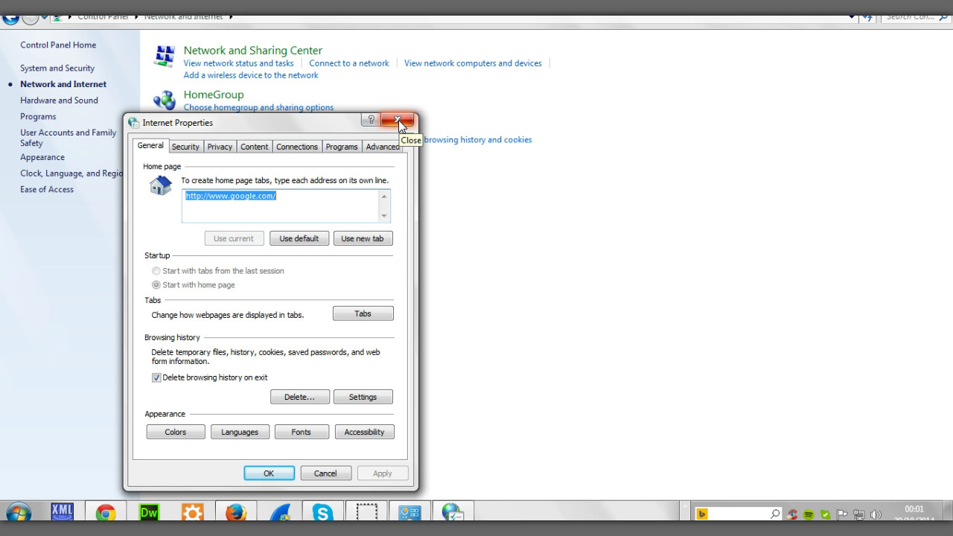
click(322, 472)
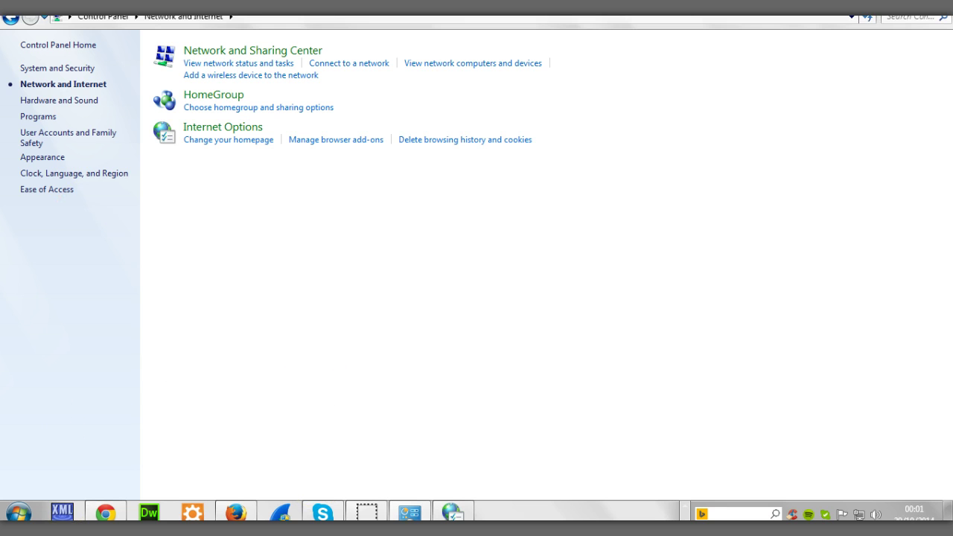
- Open Programs and Features from the Control Panel via the Start menu
click(100, 514)
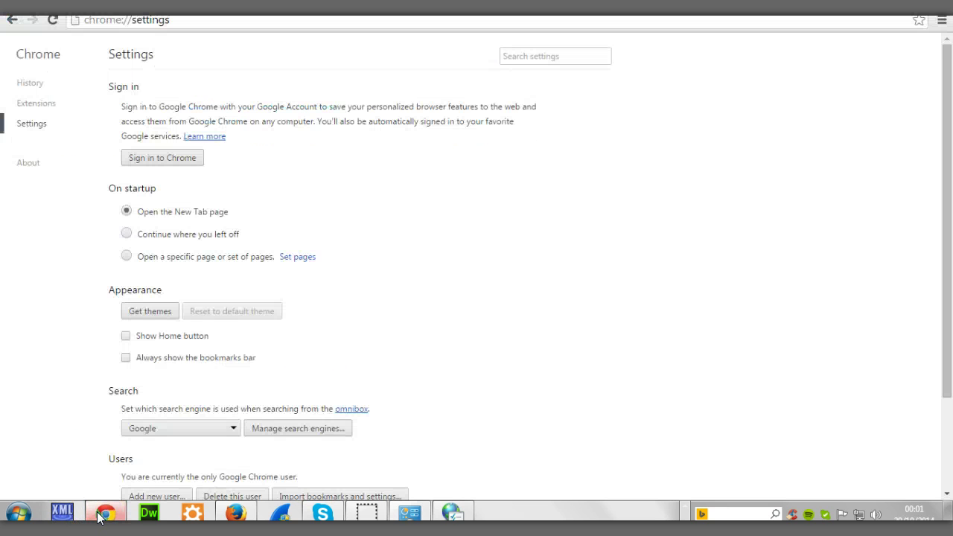
click(855, 110)
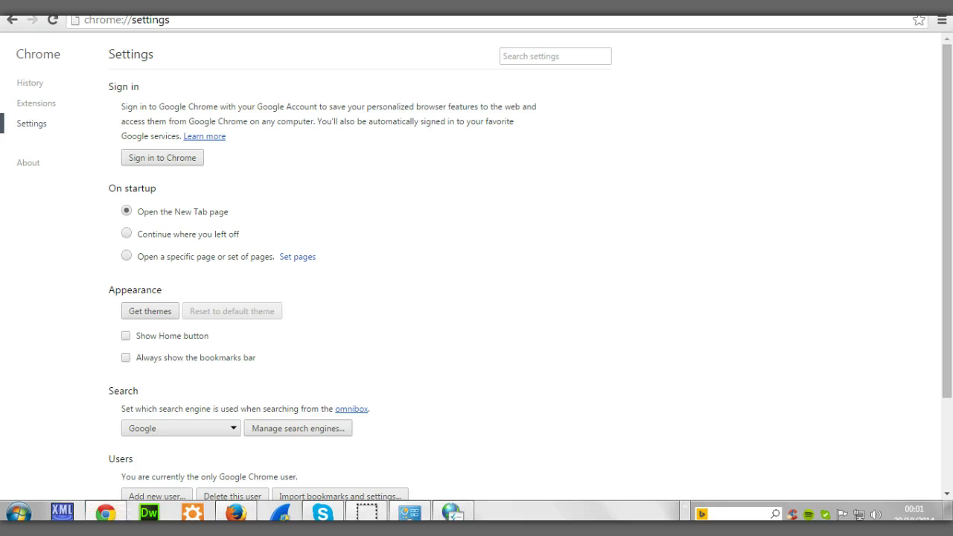
click(18, 514)
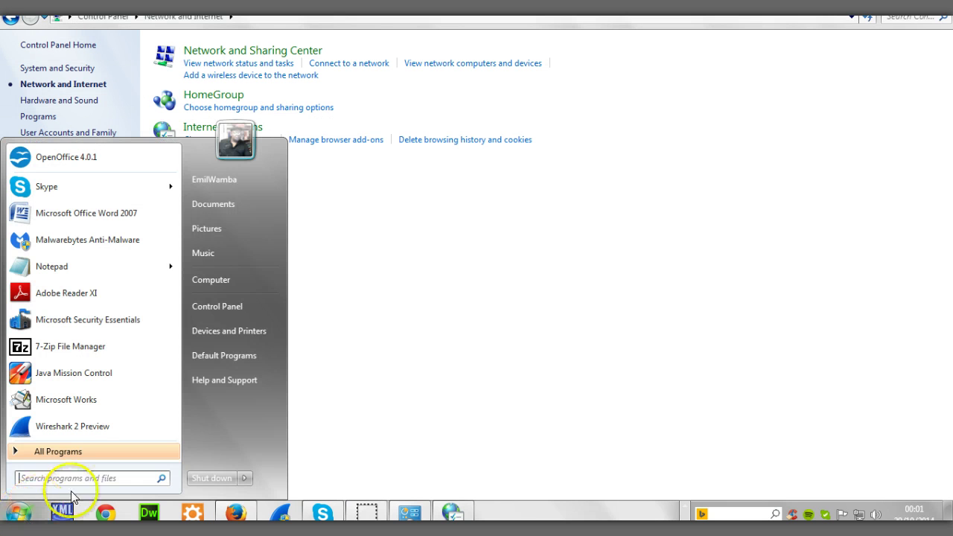
click(226, 305)
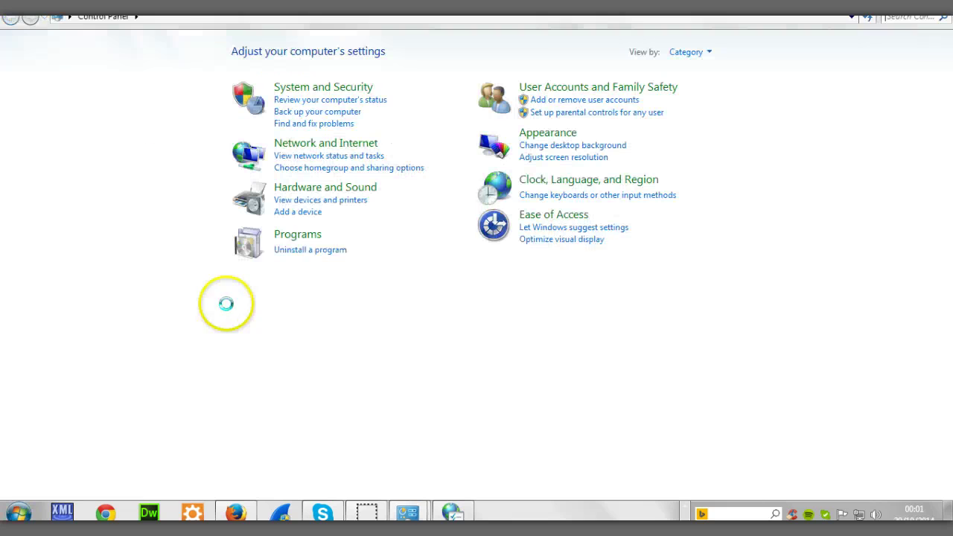
click(320, 252)
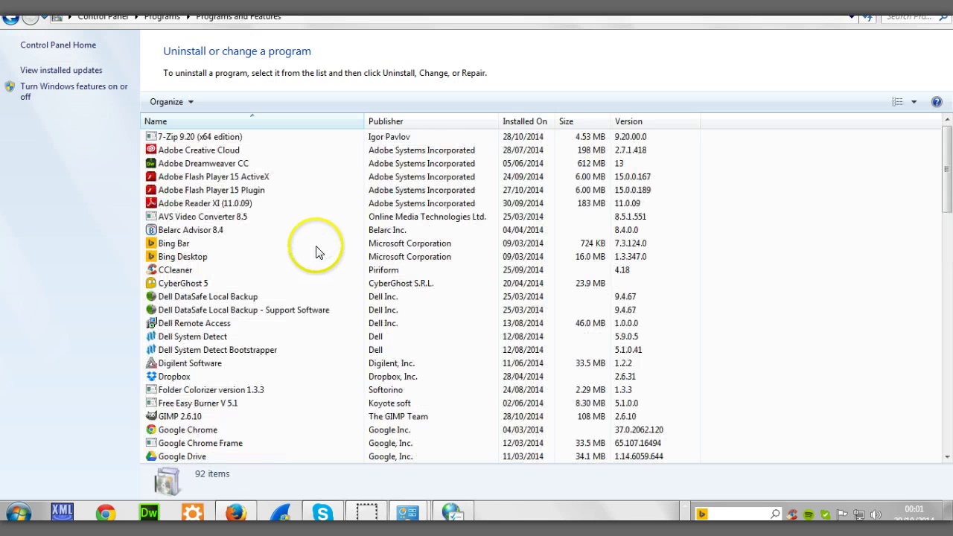
- Scroll through all 92 installed programs looking for unwanted software
click(947, 457)
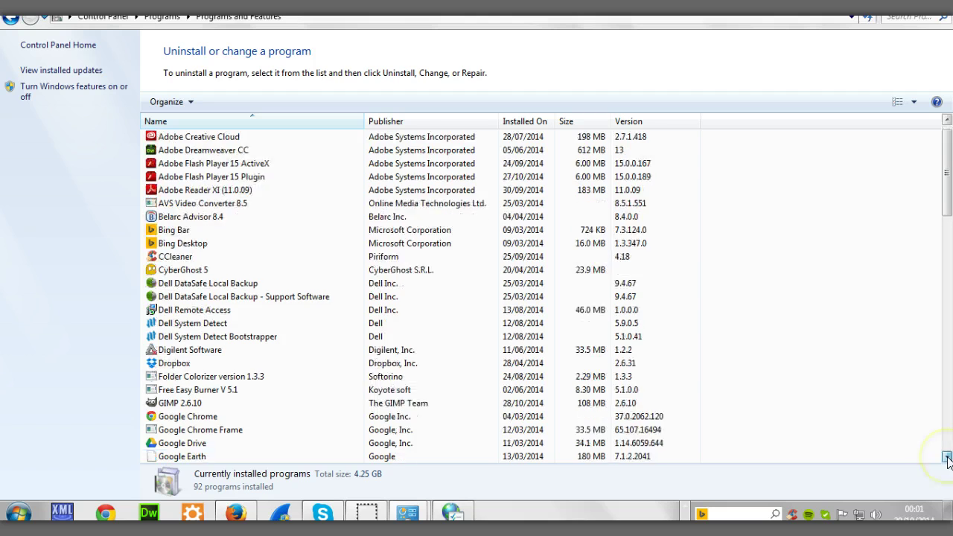
drag(947, 457, 949, 463)
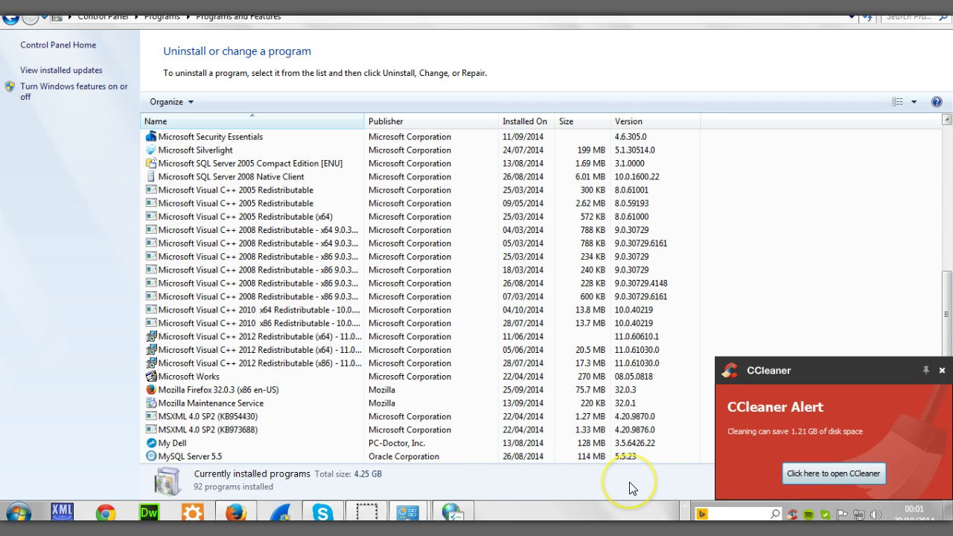
click(946, 457)
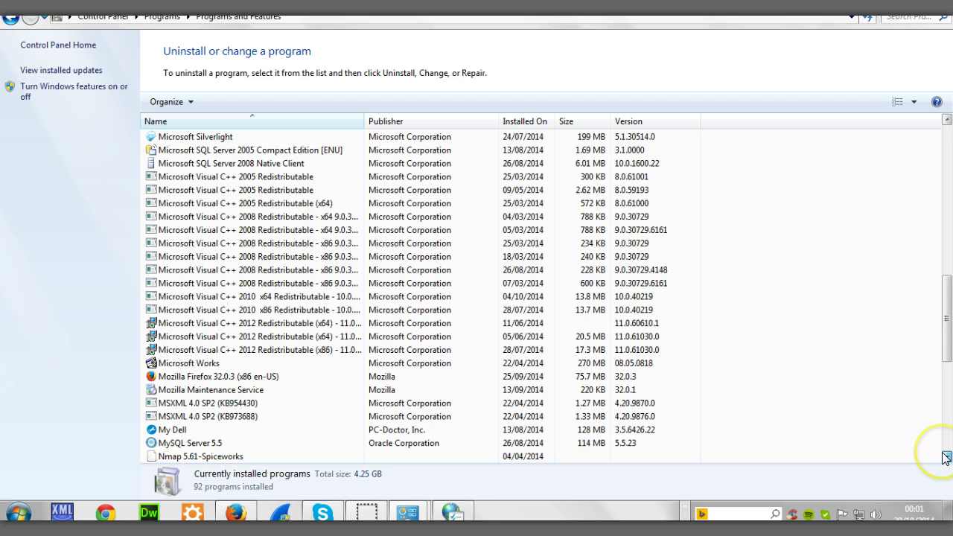
drag(946, 457, 946, 457)
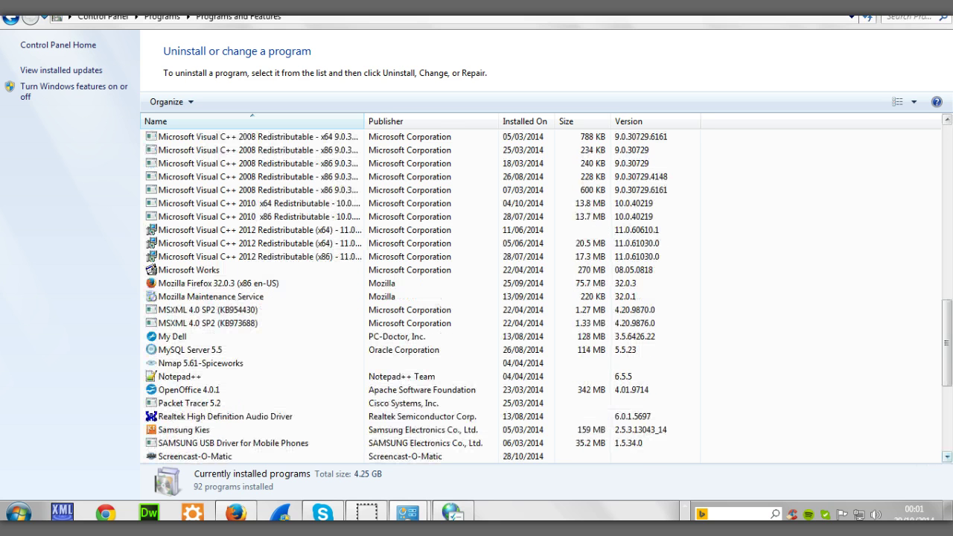
click(946, 458)
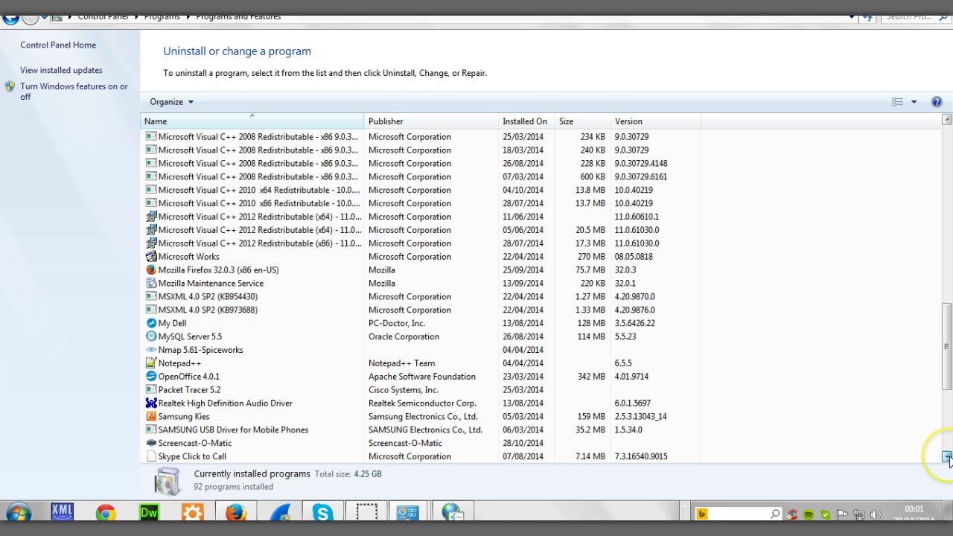
scroll(946, 458, down, 1)
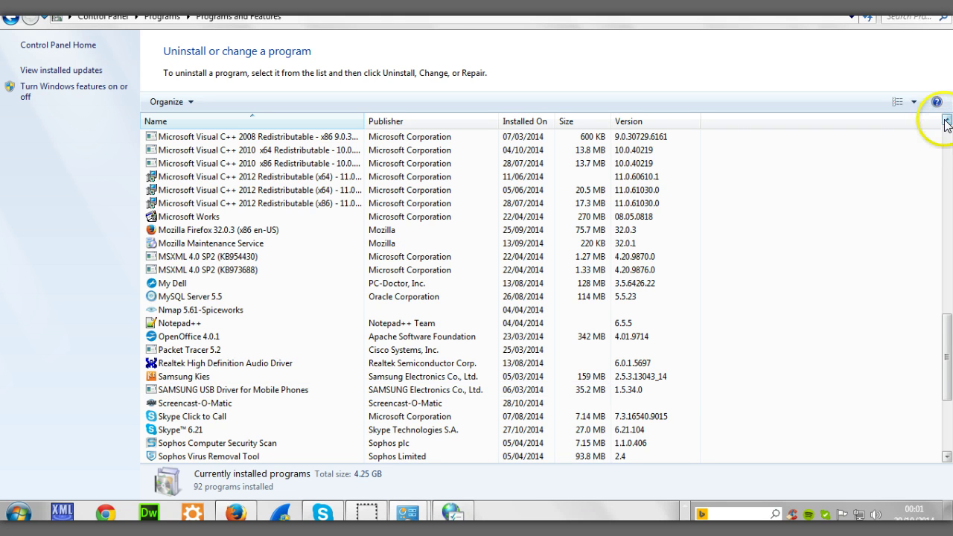
drag(946, 123, 947, 122)
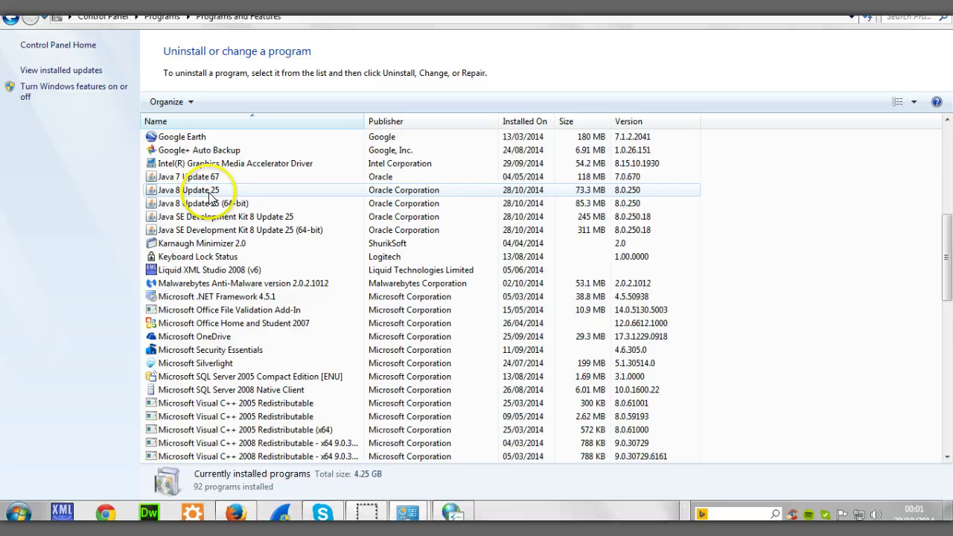
click(950, 132)
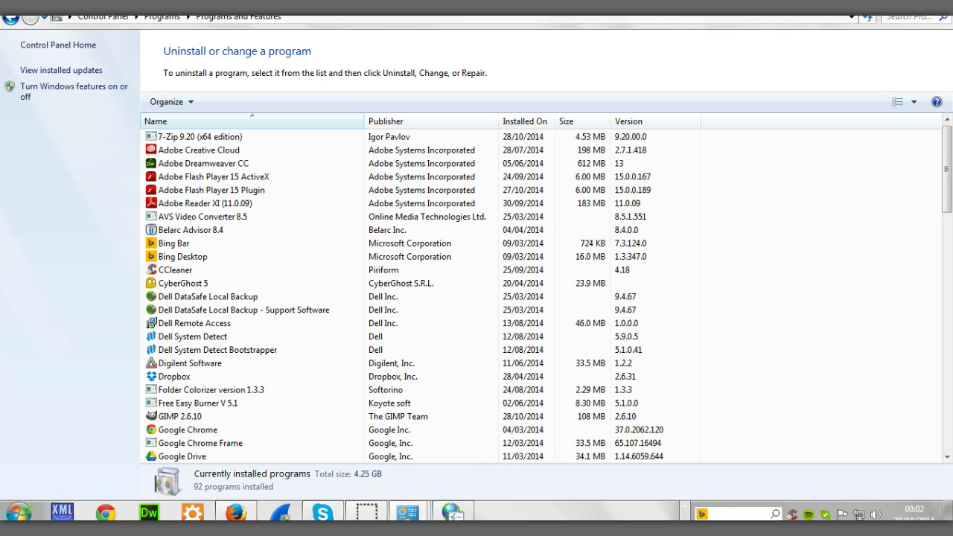
click(946, 457)
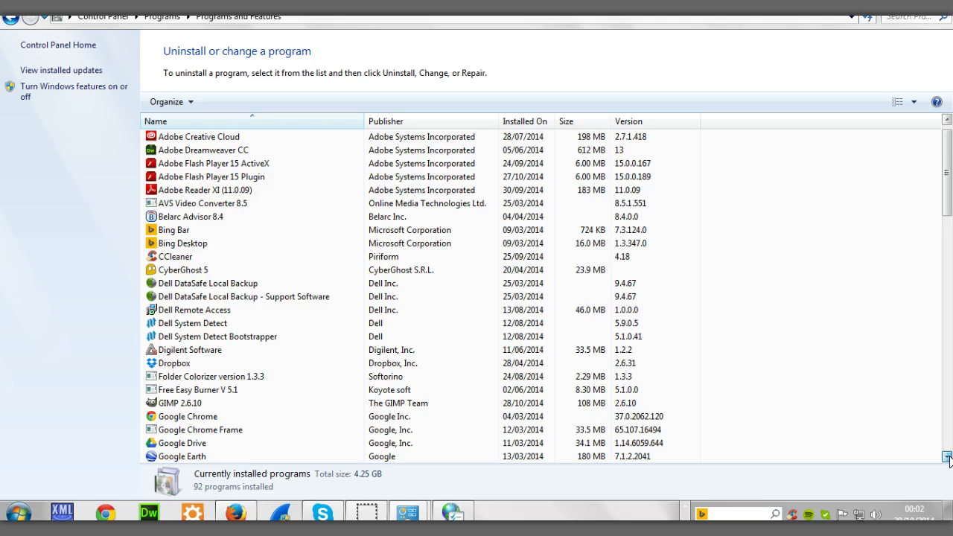
drag(946, 456, 946, 456)
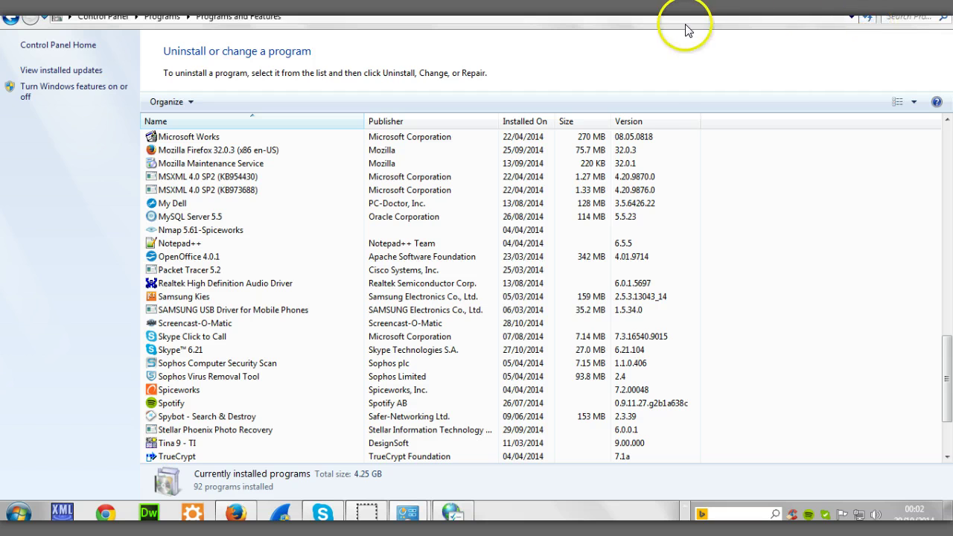
click(235, 513)
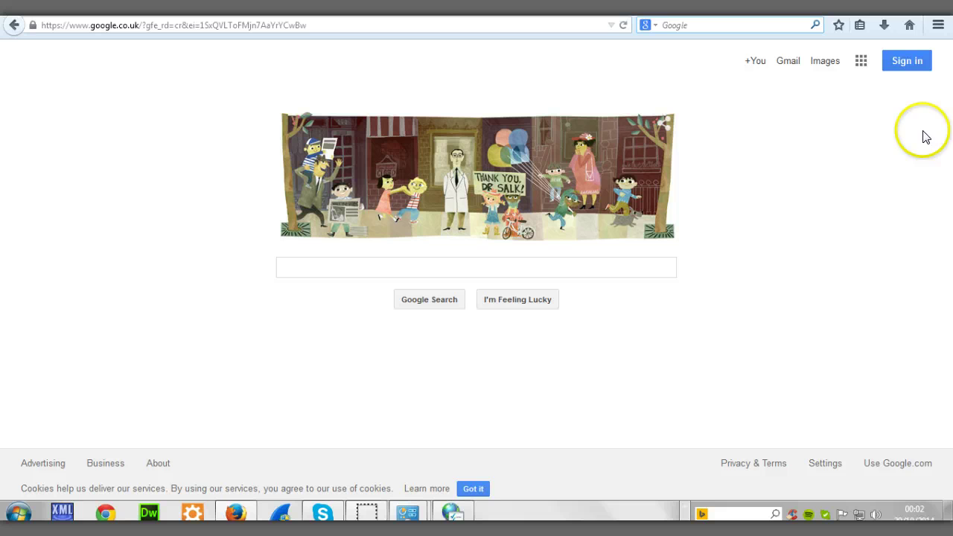
click(938, 25)
click(847, 252)
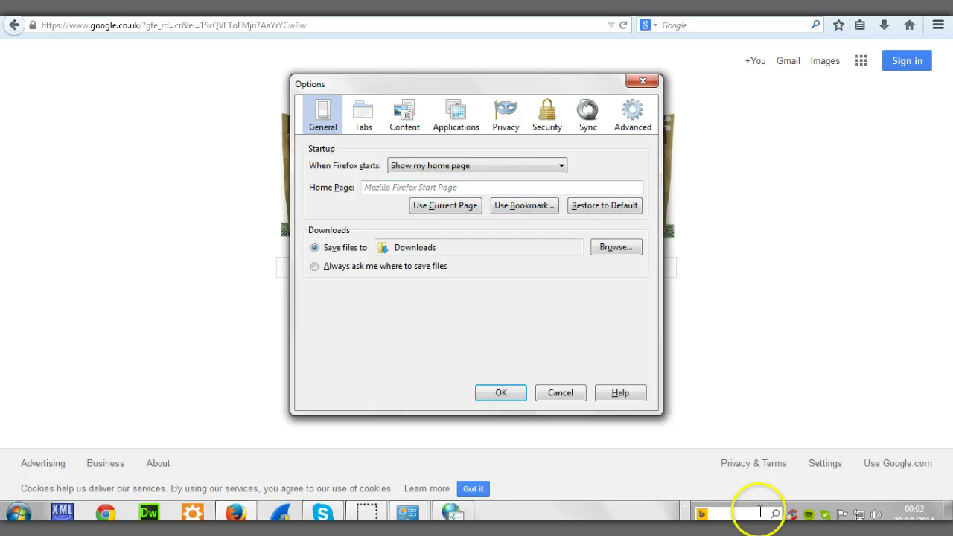
click(501, 395)
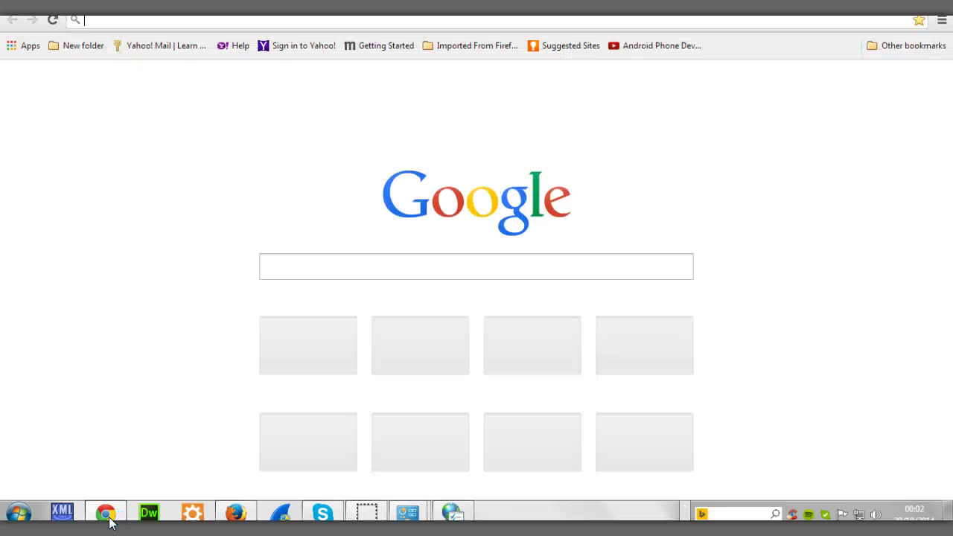
- Recheck Chrome's empty extensions list and settings, then minimize it and focus Firefox's search box
click(942, 21)
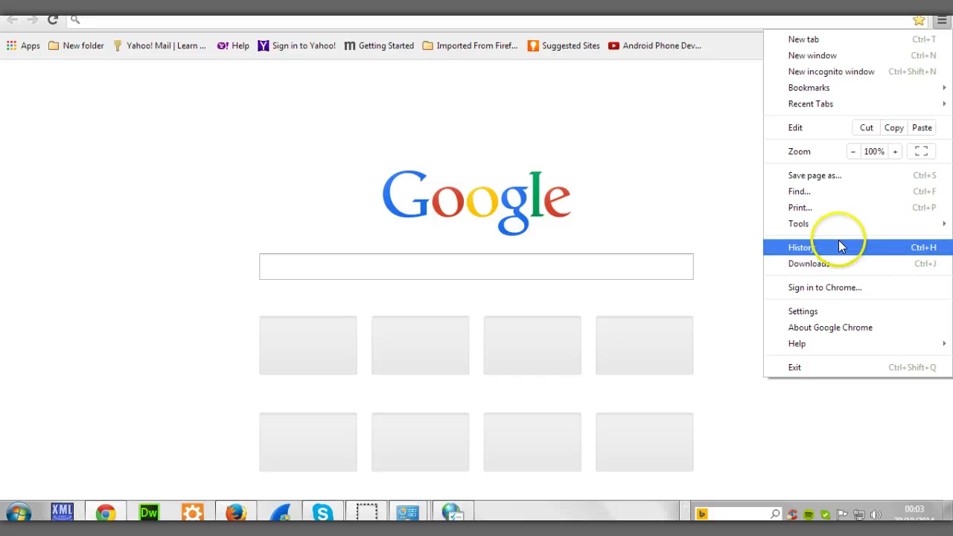
mouse_move(819, 223)
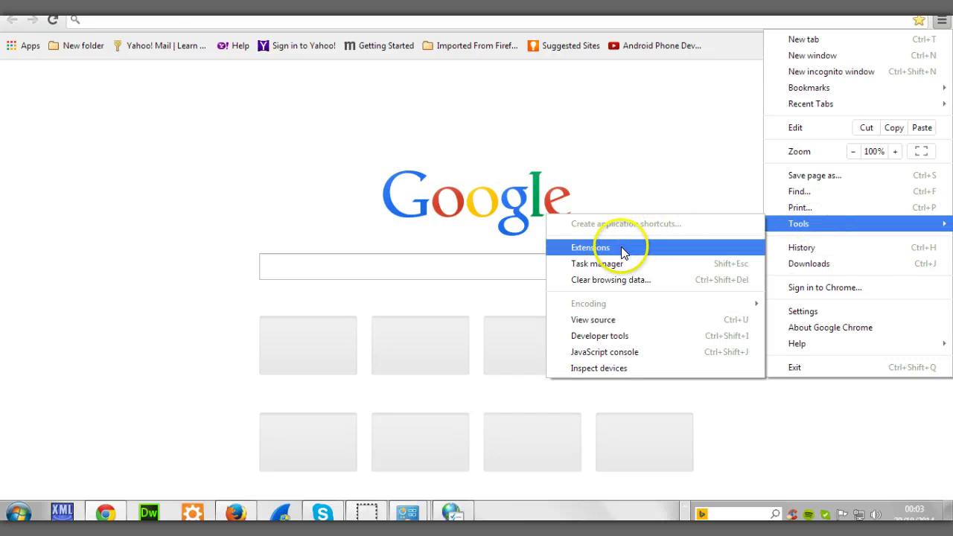
click(624, 251)
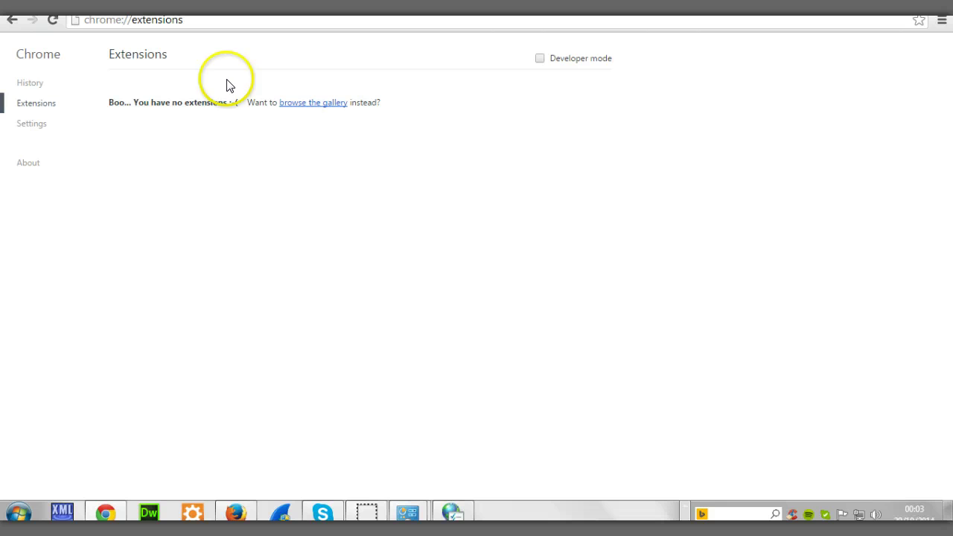
click(24, 124)
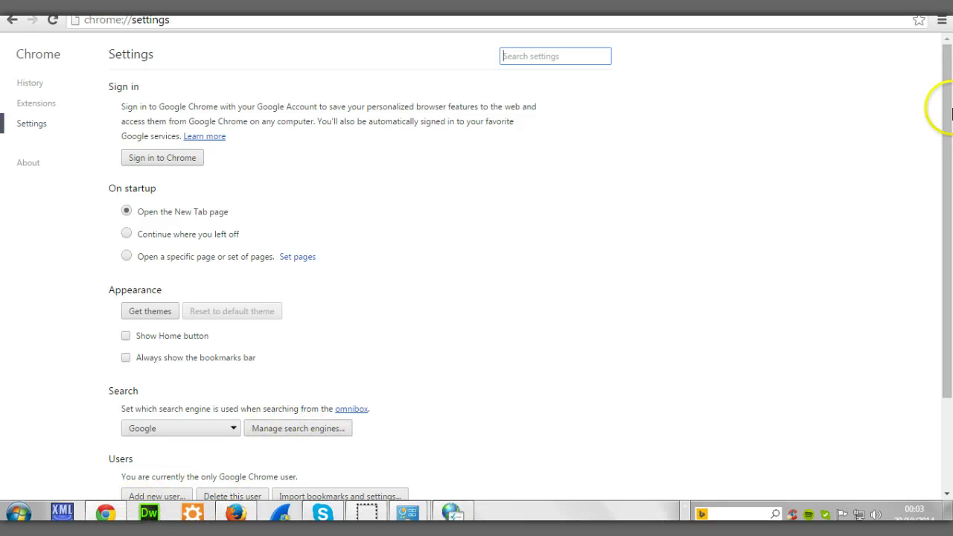
click(104, 514)
click(807, 27)
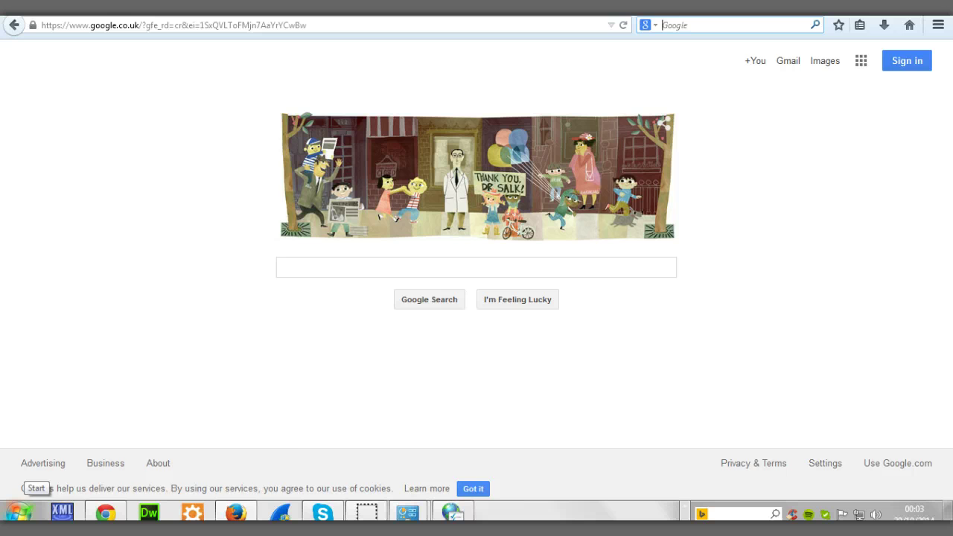
- Open Internet Options from the Control Panel's Network and Internet page
click(19, 512)
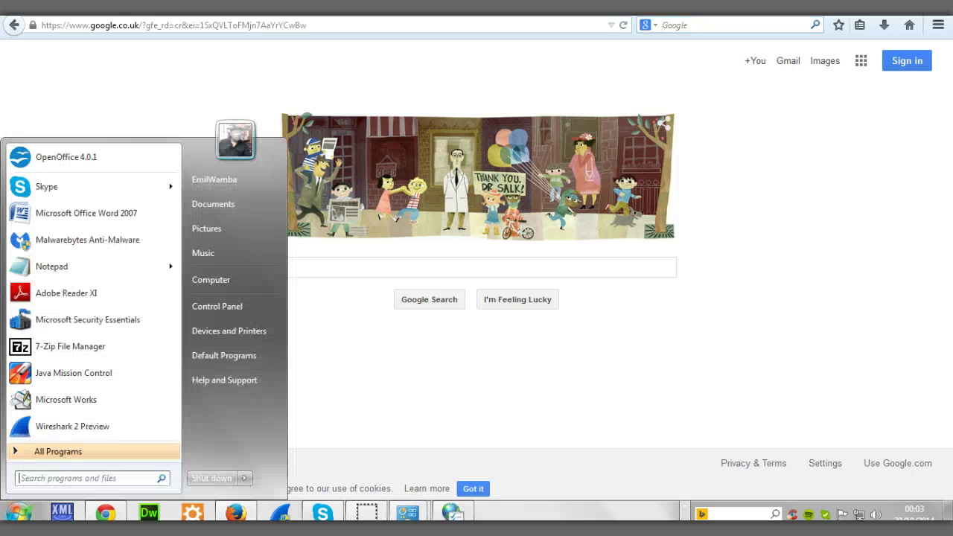
click(238, 306)
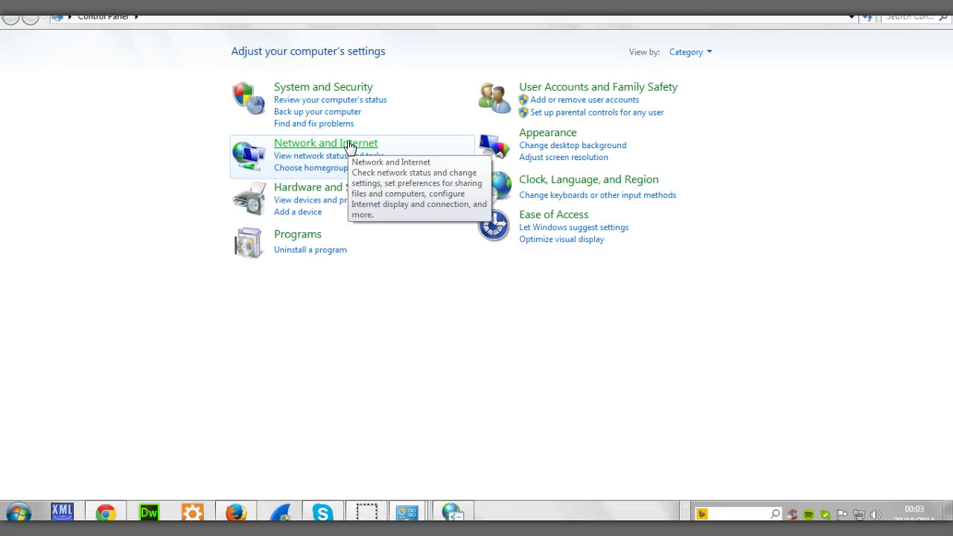
click(350, 144)
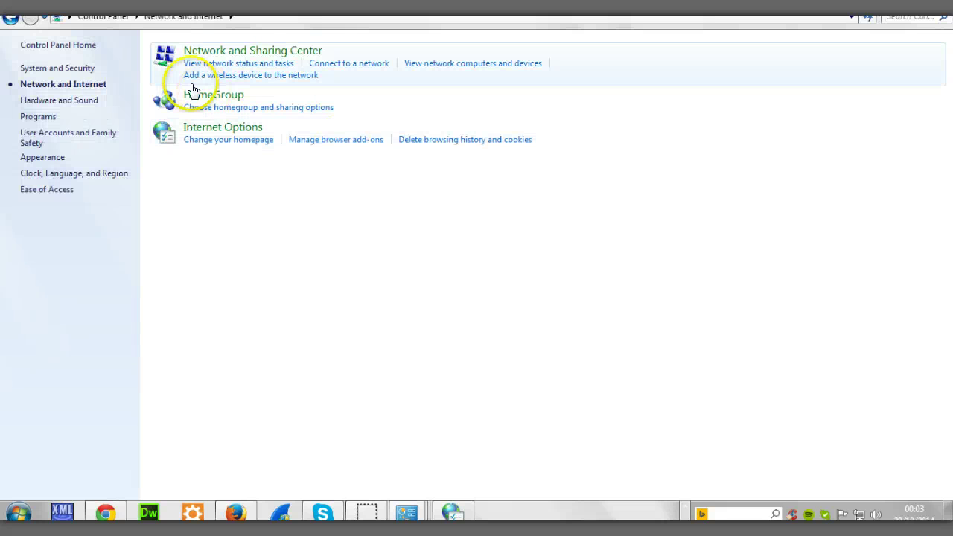
click(237, 131)
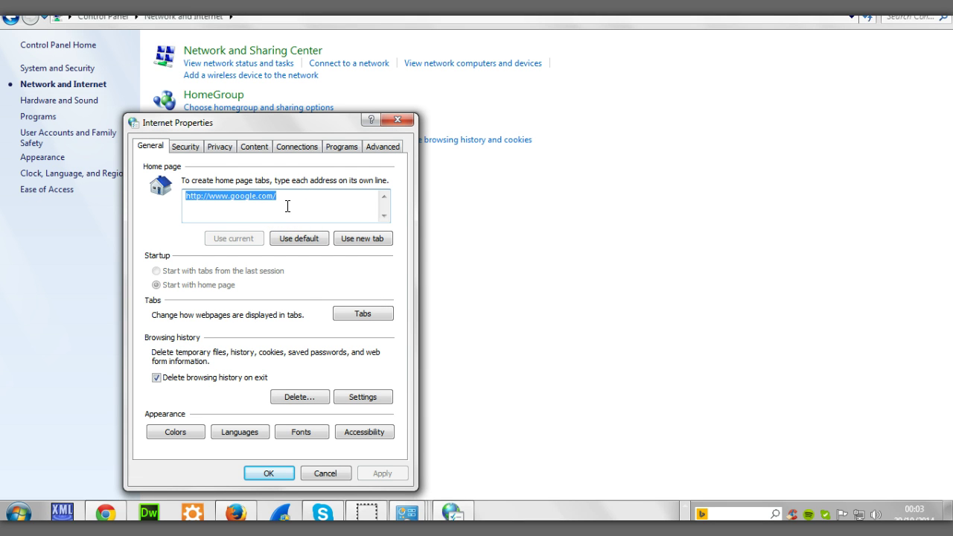
drag(187, 196, 276, 196)
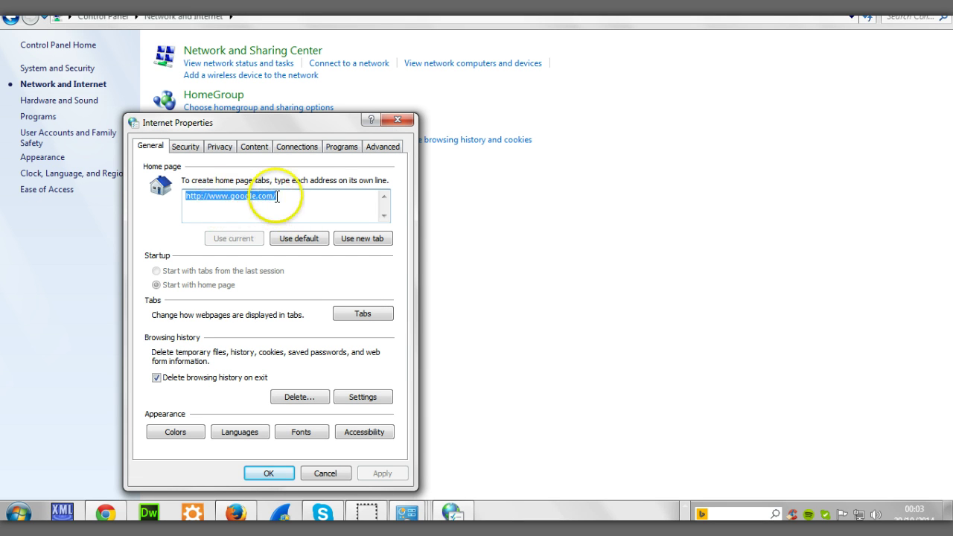
click(284, 193)
key(BackSpace)
key(BackSpace)
text(google)
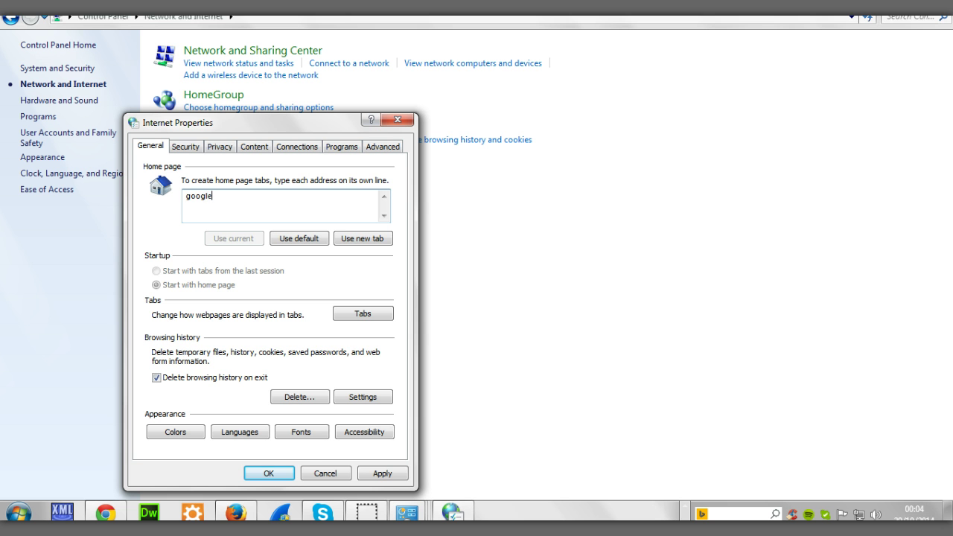
click(398, 475)
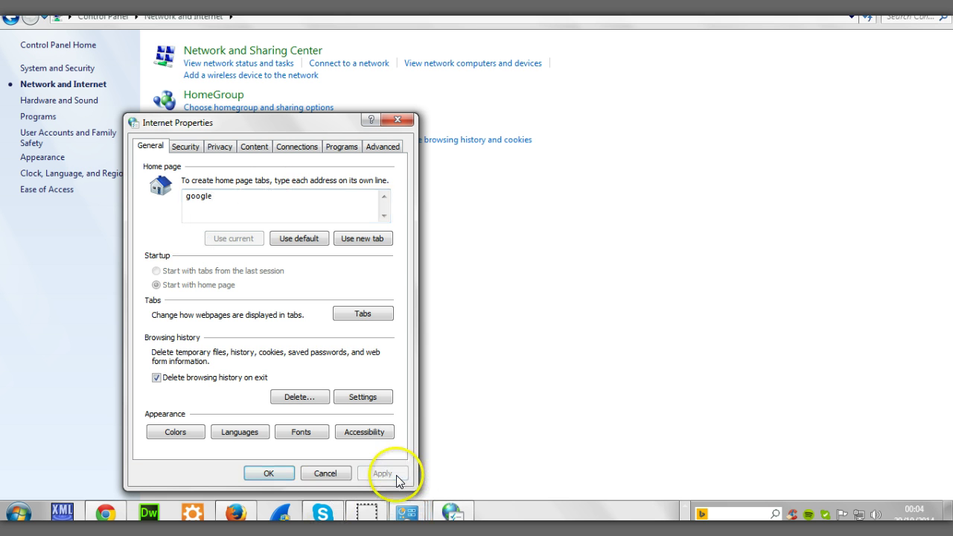
click(264, 473)
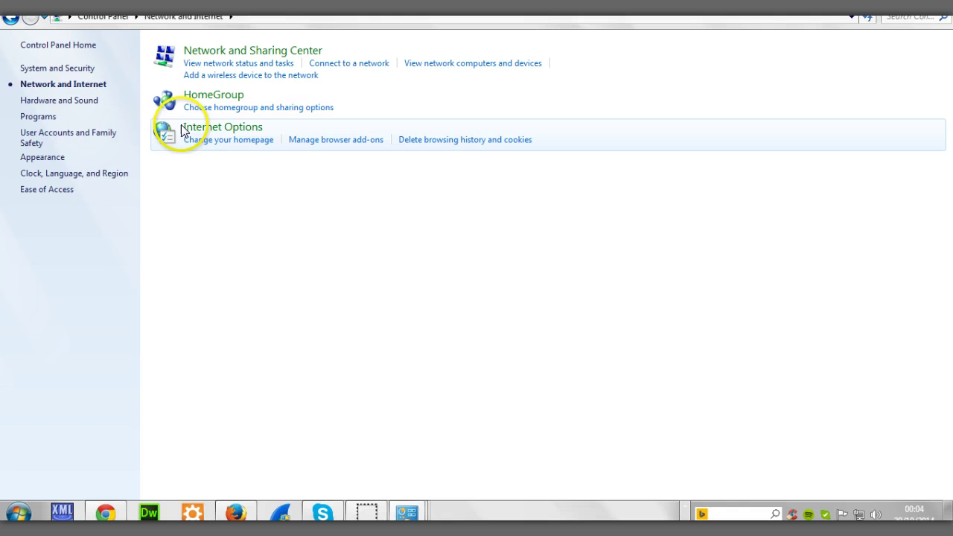
click(230, 128)
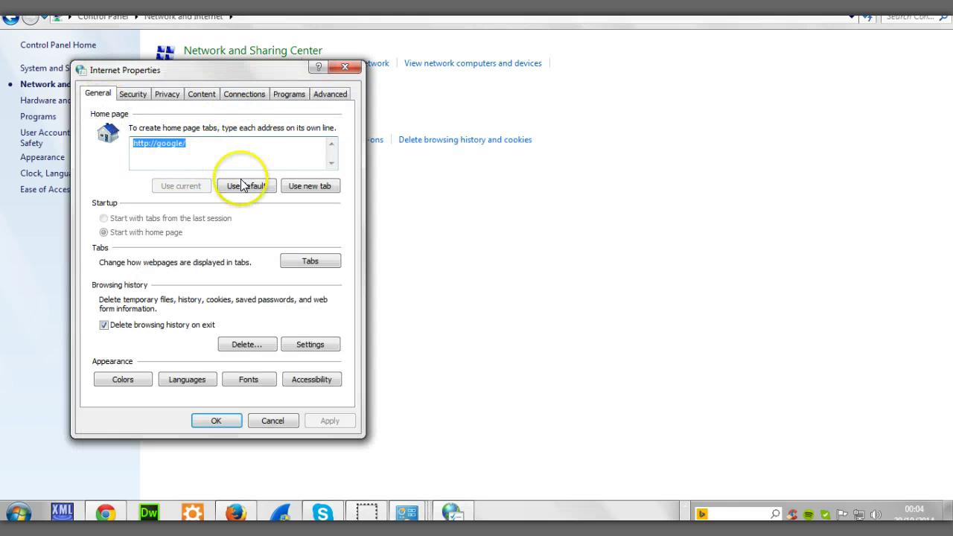
click(217, 421)
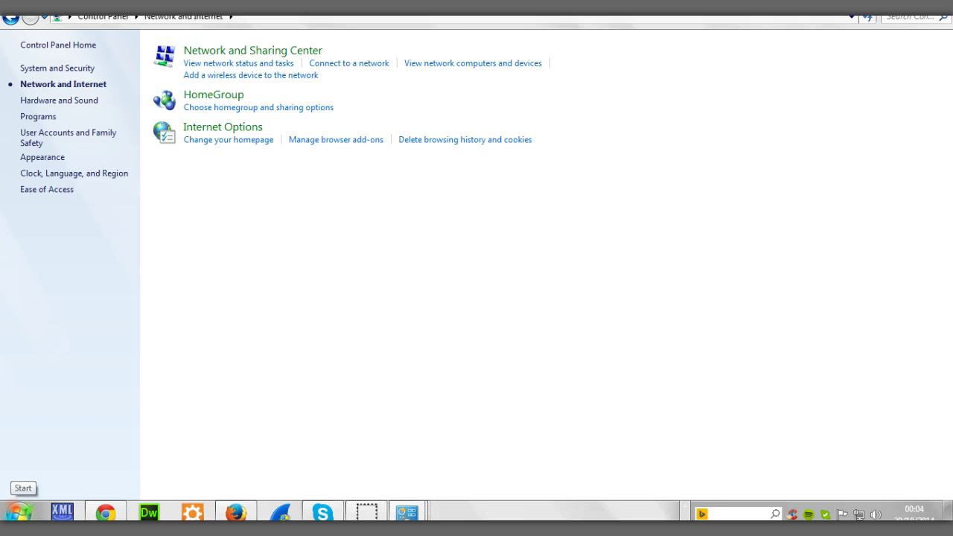
- Minimize Chrome and open Programs and Features from the Control Panel
click(106, 512)
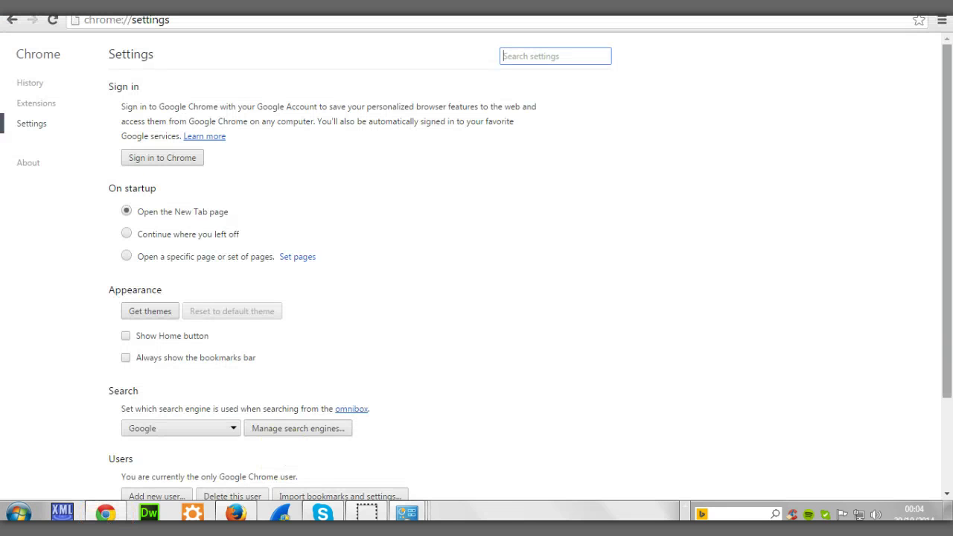
click(106, 512)
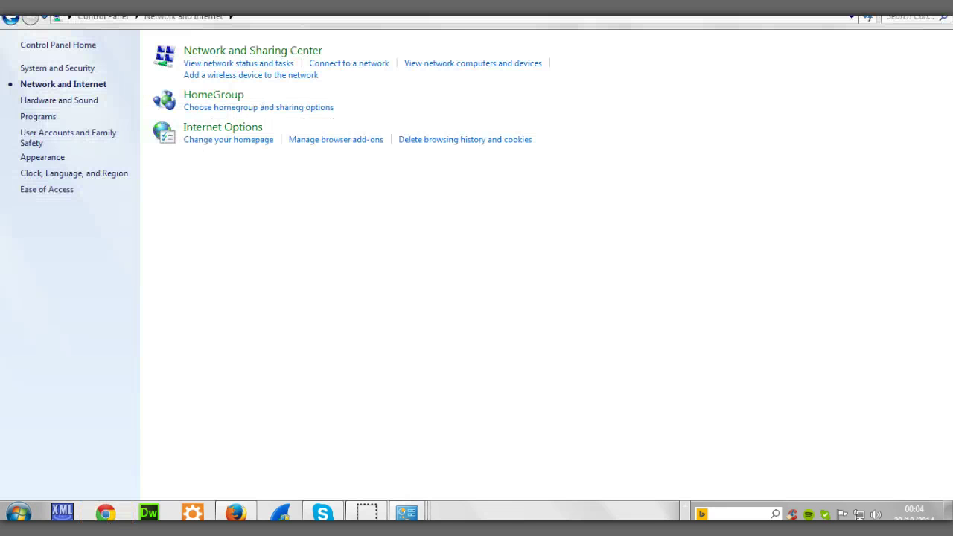
click(105, 519)
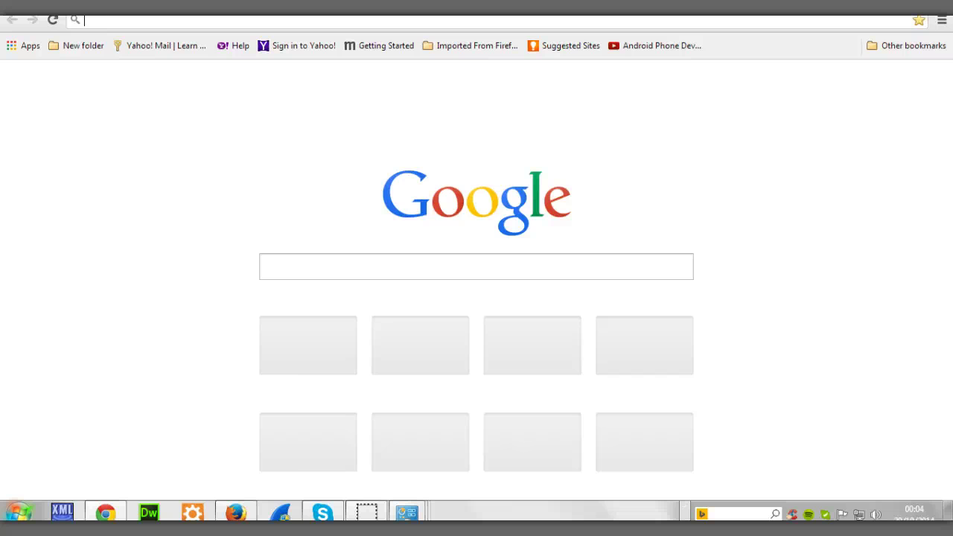
click(19, 512)
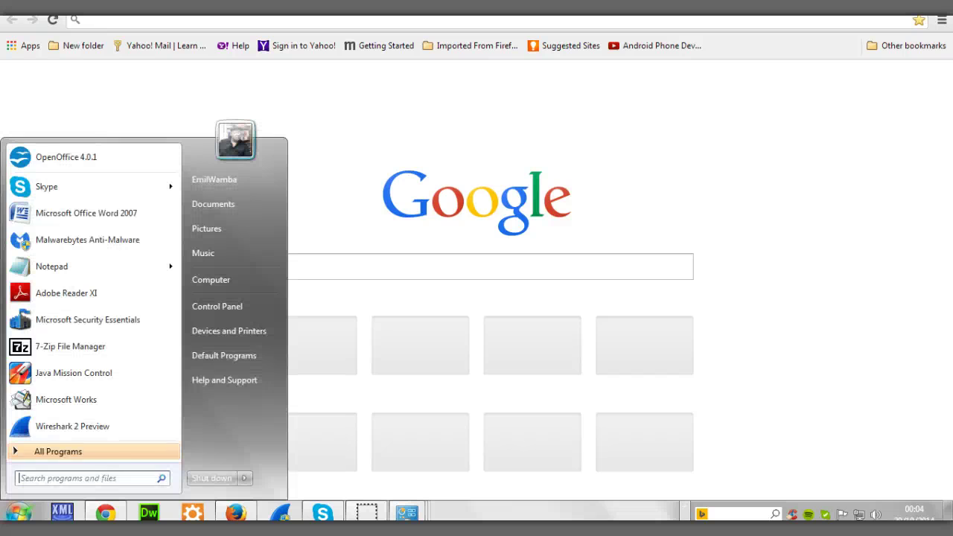
click(230, 305)
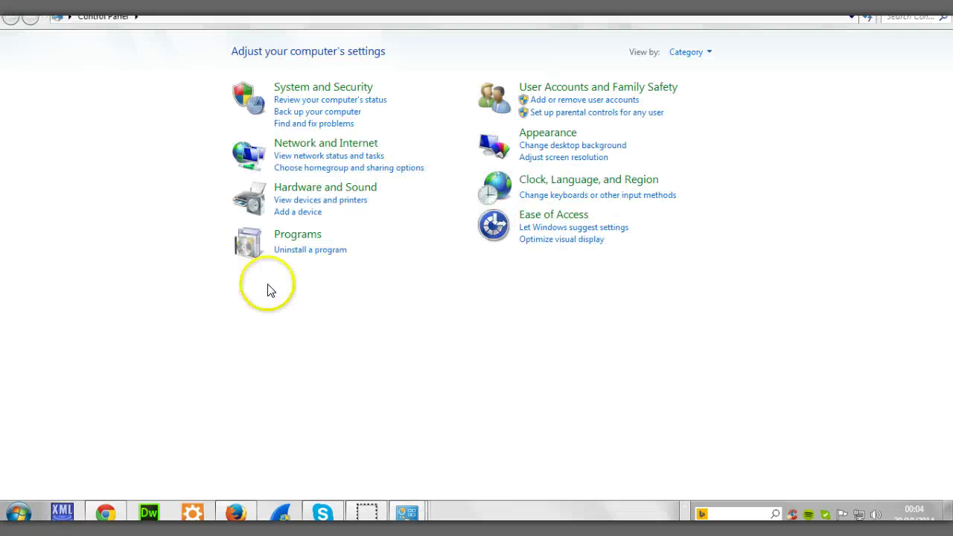
click(326, 253)
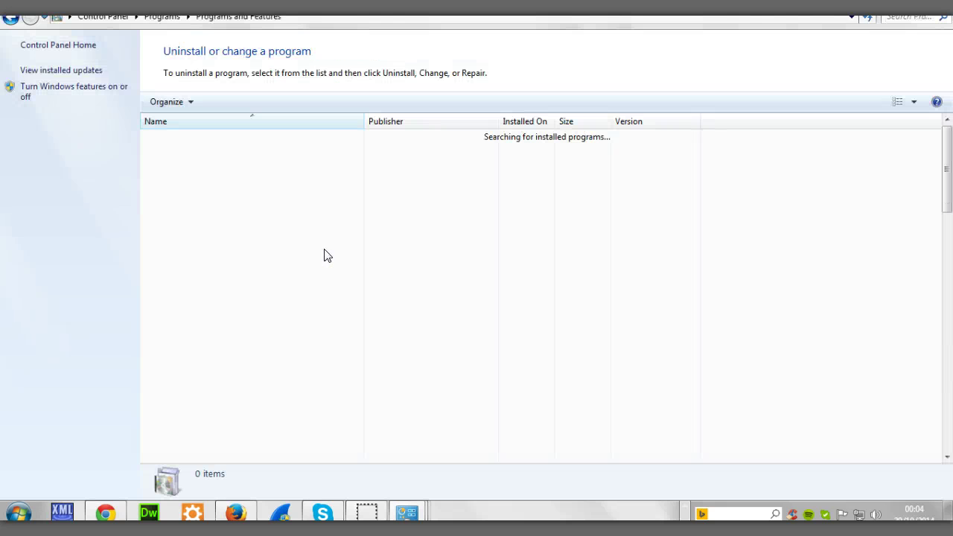
- Scroll down through the 92 installed programs and back up to 7-Zip
click(946, 458)
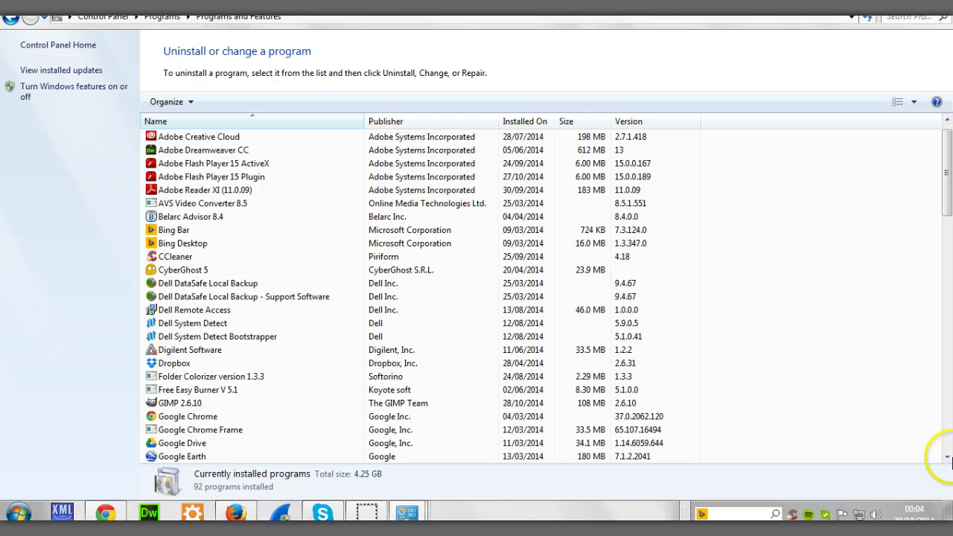
scroll(944, 446, down, 8)
scroll(309, 355, down, 8)
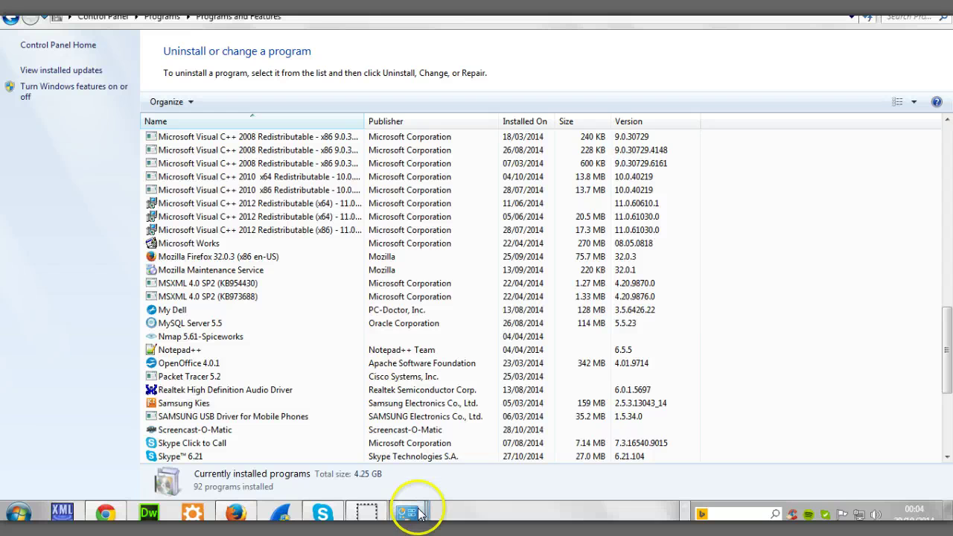
click(947, 122)
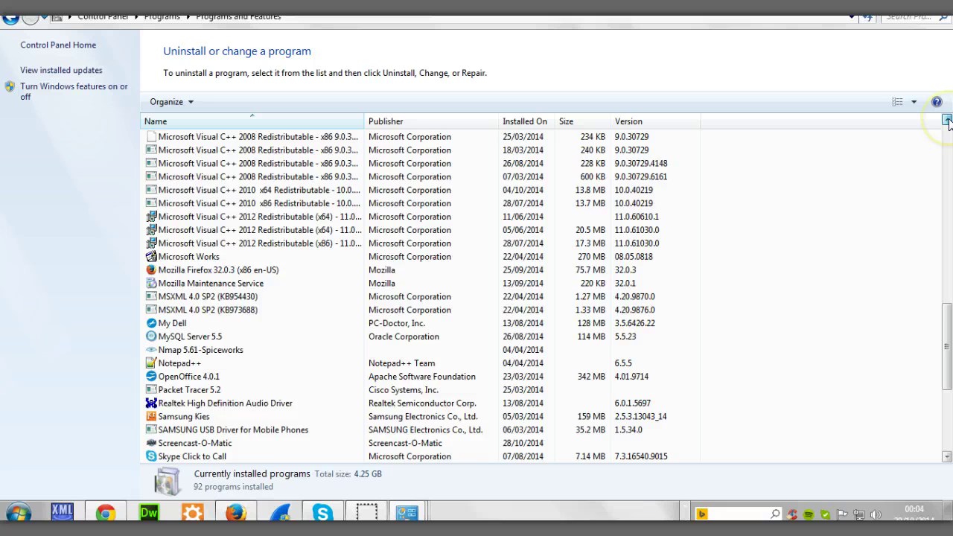
click(946, 122)
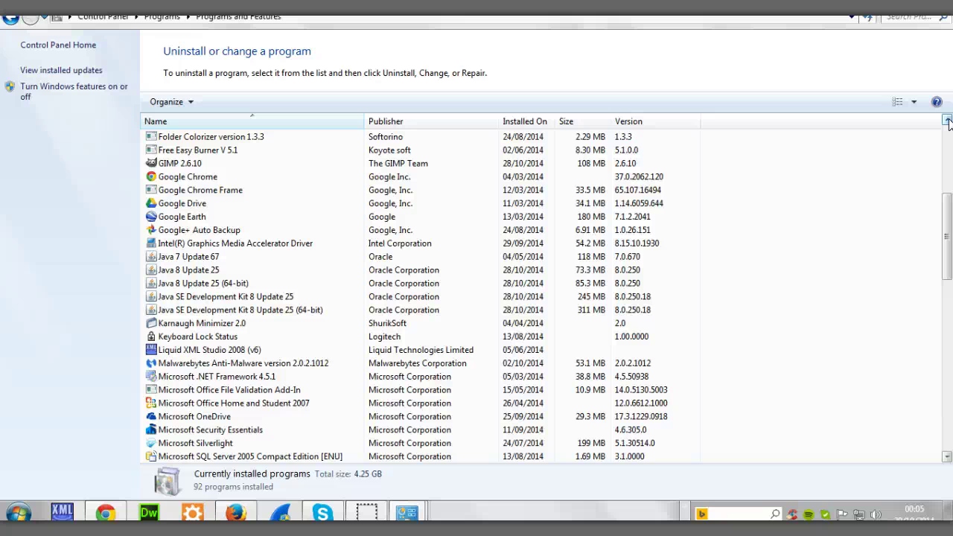
click(947, 122)
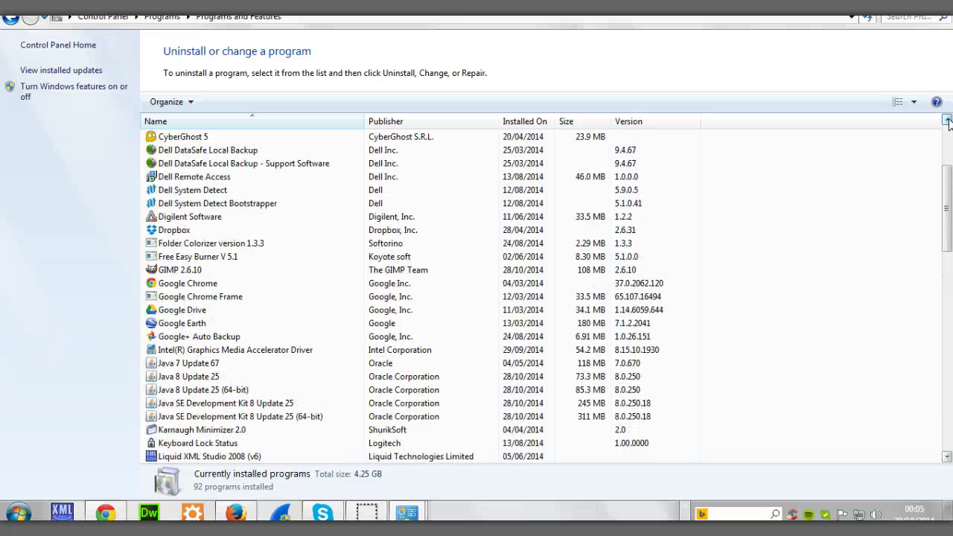
click(947, 122)
click(947, 121)
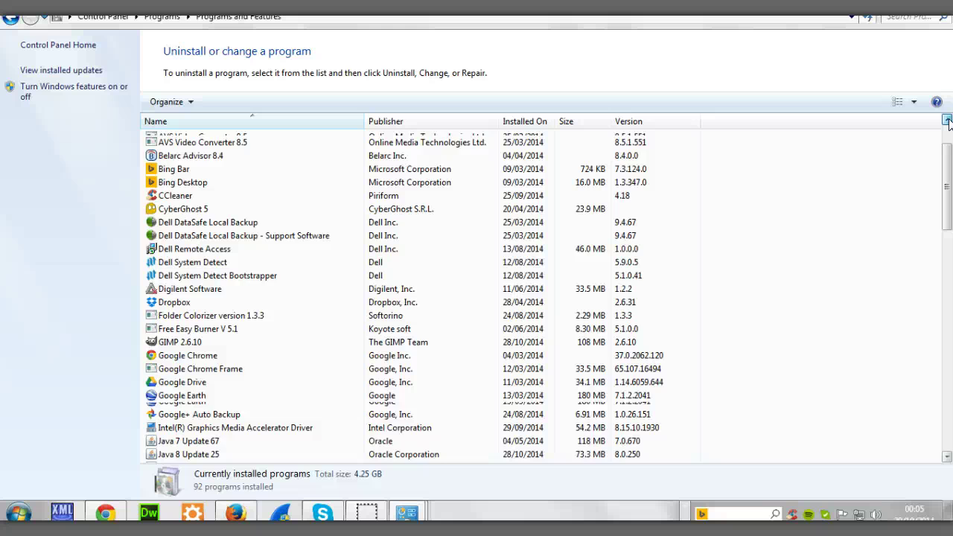
click(947, 121)
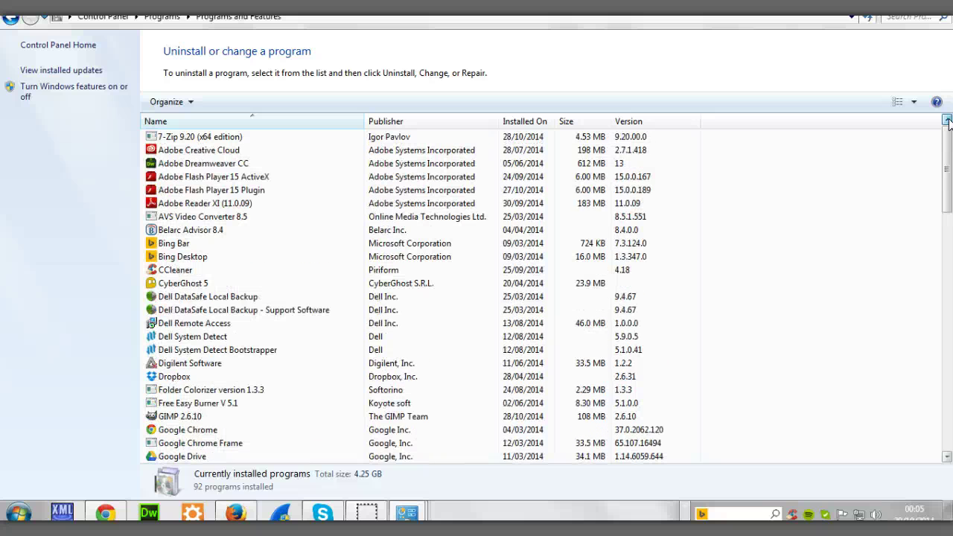